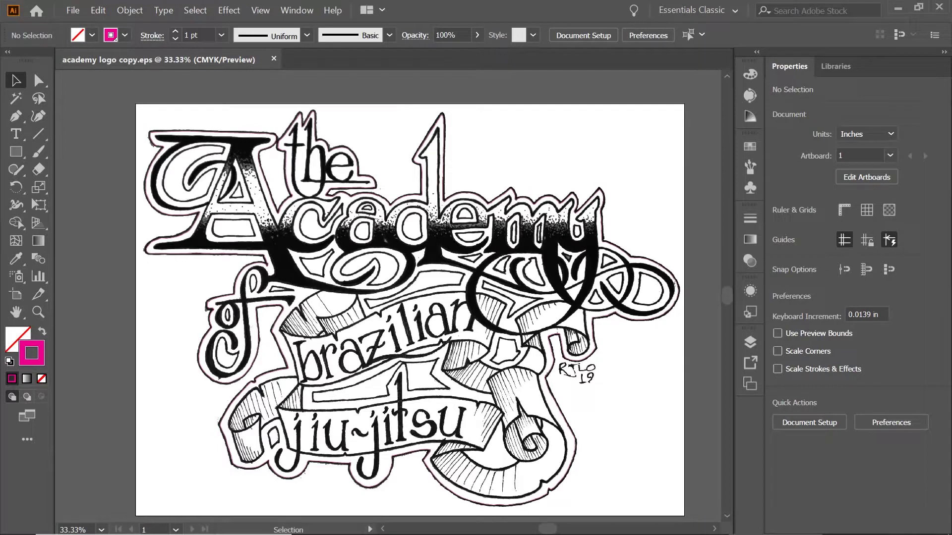
Show the Layers panel from the Window menu, listing the cut layer above artwork
{"action": "left_click", "coordinate": [293, 12]}
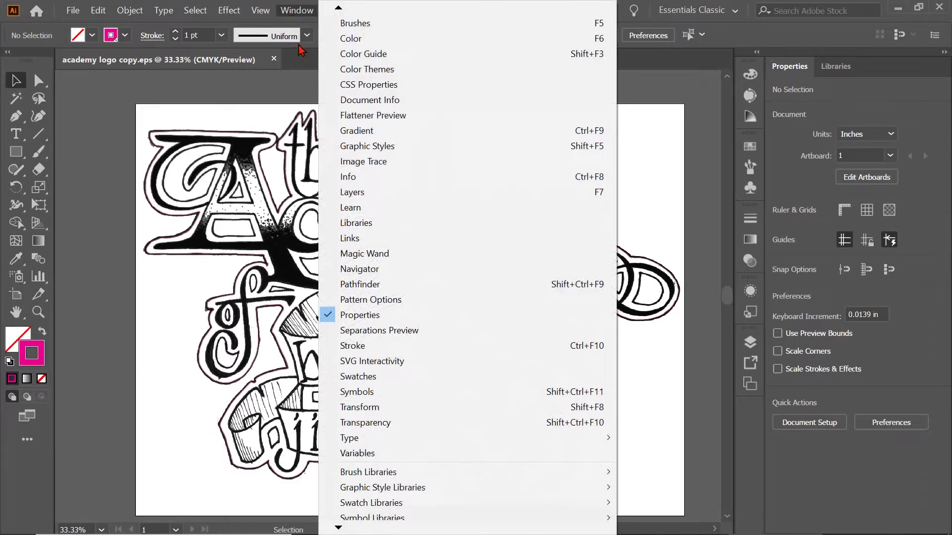
{"action": "left_click", "coordinate": [351, 194]}
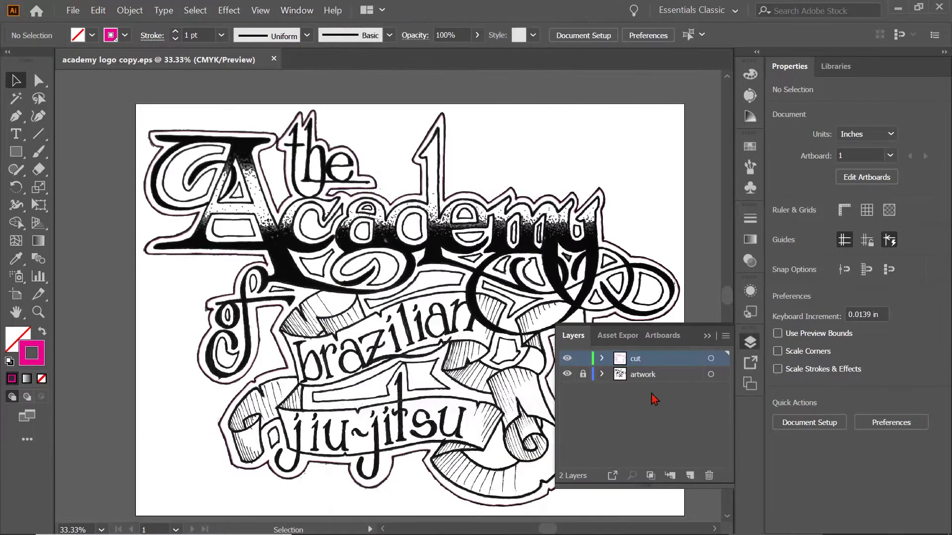
Move the Layers panel to the top right and hide the artwork layer, isolating the cut outline
{"action": "left_click_drag", "start_coordinate": [692, 334], "coordinate": [782, 28]}
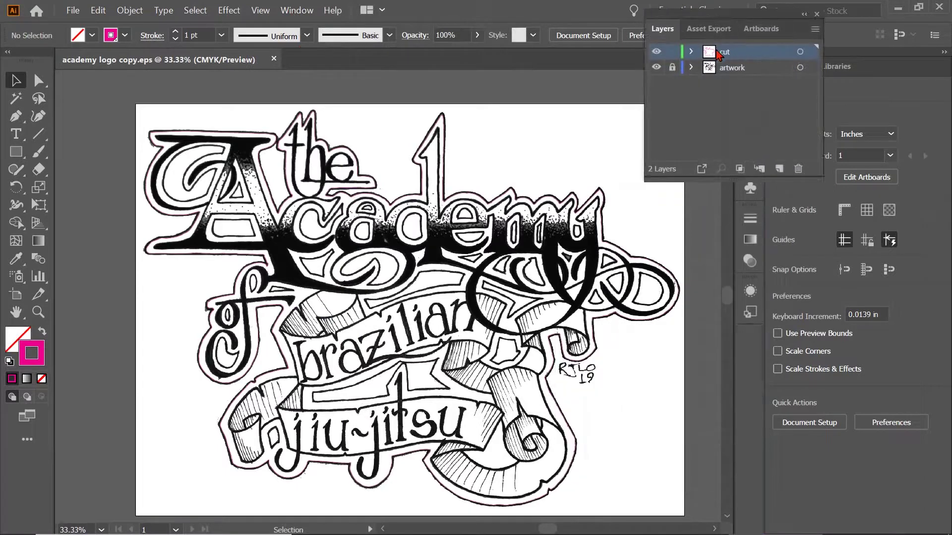
{"action": "left_click", "coordinate": [657, 68]}
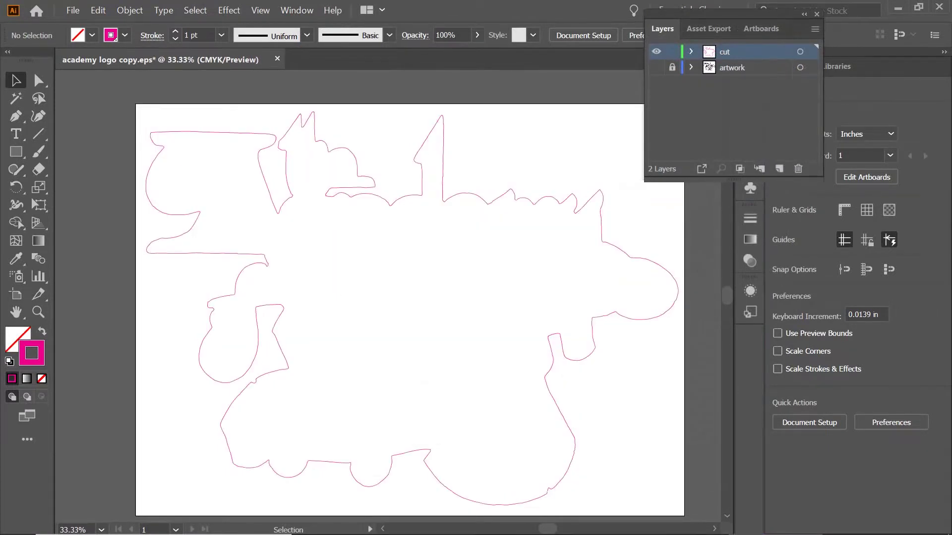
{"action": "left_click", "coordinate": [656, 68]}
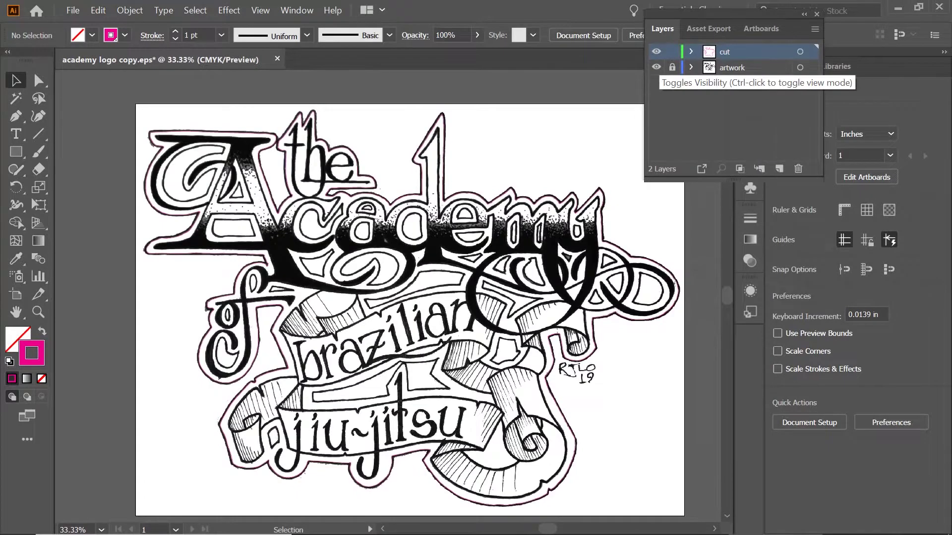
{"action": "left_click", "coordinate": [656, 67]}
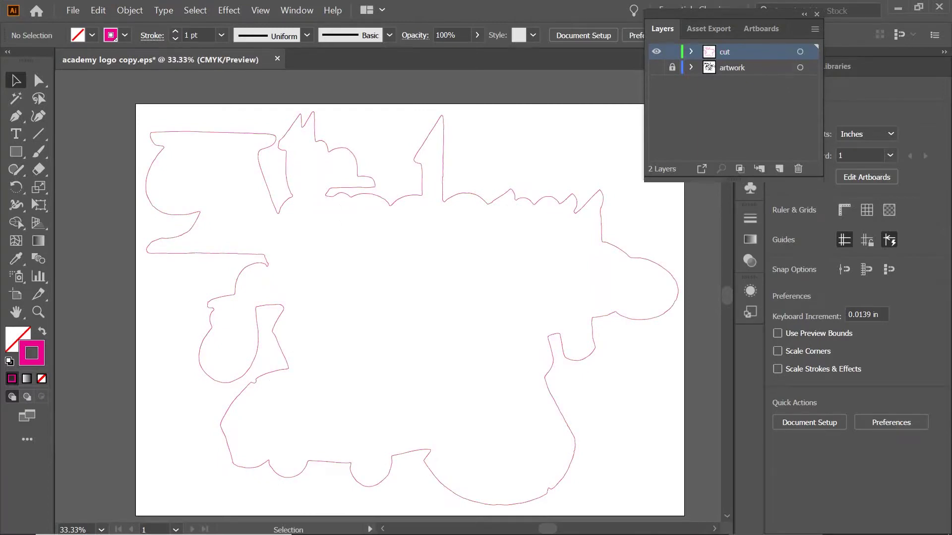
{"action": "left_click", "coordinate": [656, 67]}
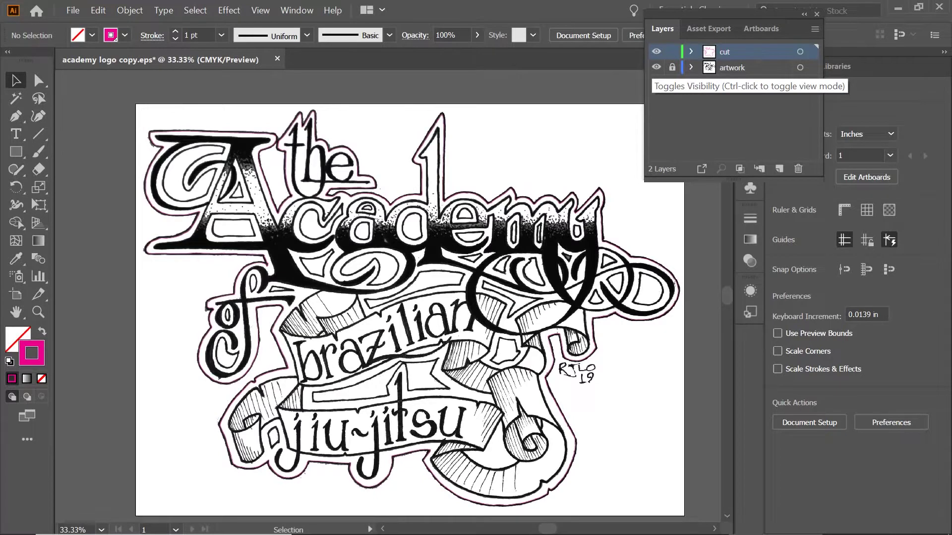
{"action": "left_click", "coordinate": [657, 68]}
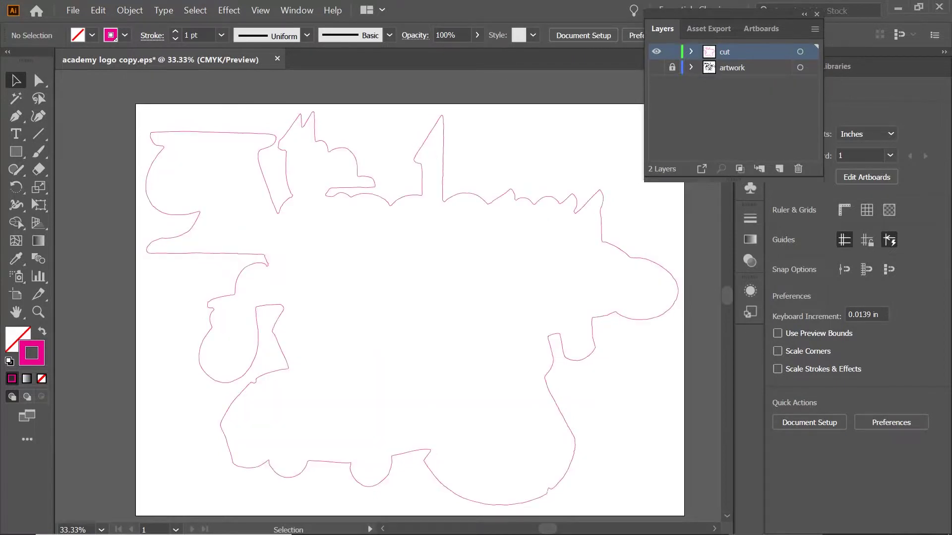
Offset the pink cut path outward by .25 in, then deselect the new outline
{"action": "left_click", "coordinate": [443, 174]}
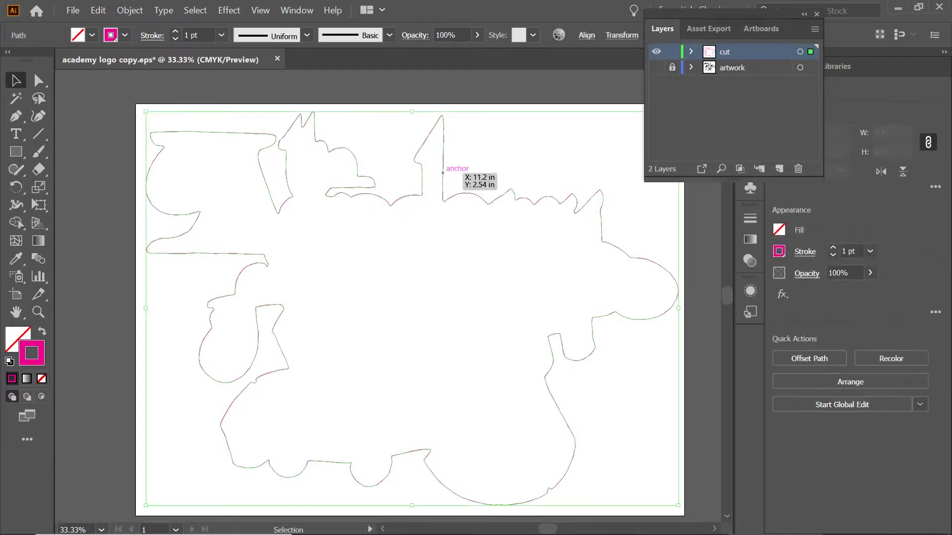
{"action": "left_click", "coordinate": [98, 11]}
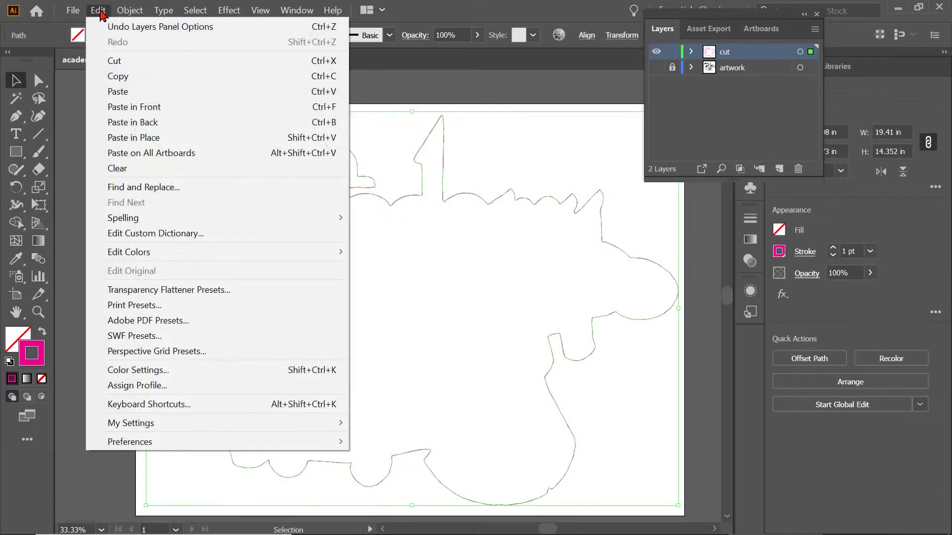
{"action": "mouse_move", "coordinate": [122, 11]}
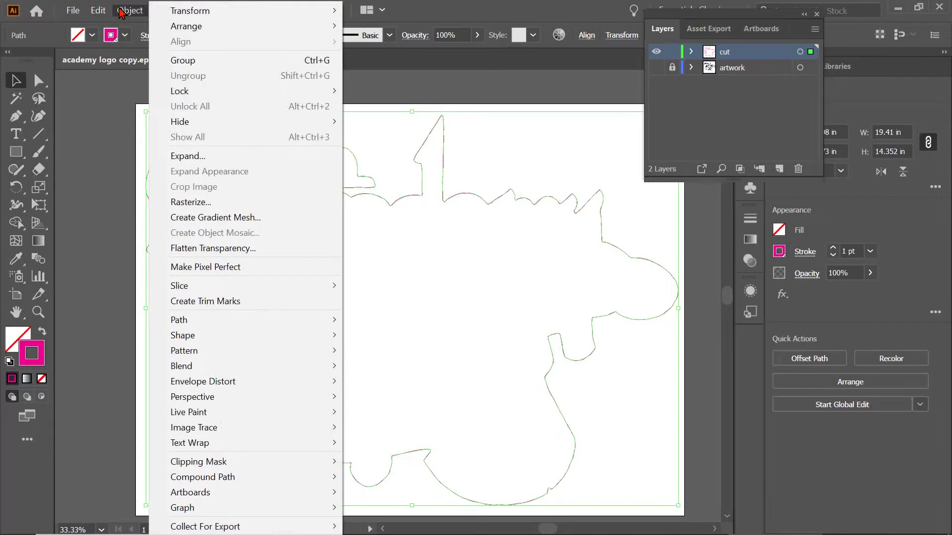
{"action": "mouse_move", "coordinate": [246, 325]}
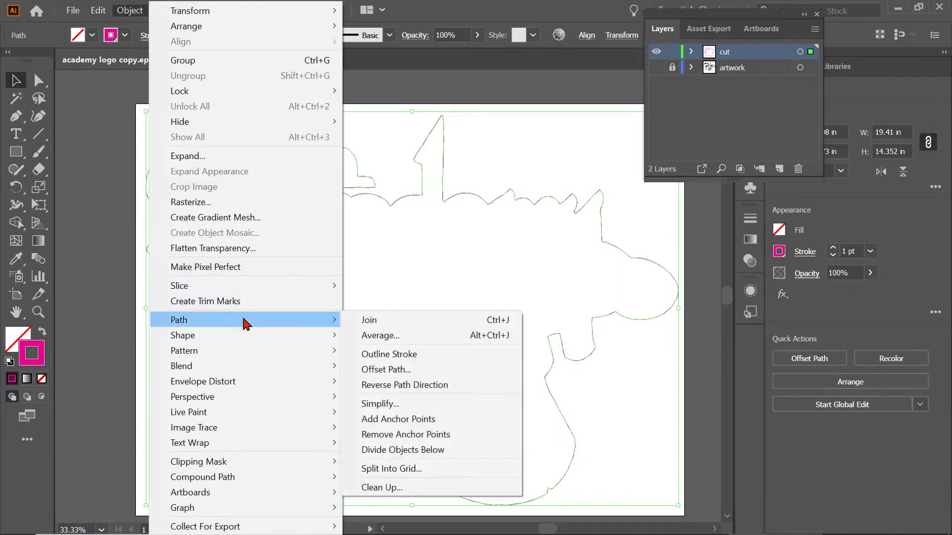
{"action": "left_click", "coordinate": [371, 370]}
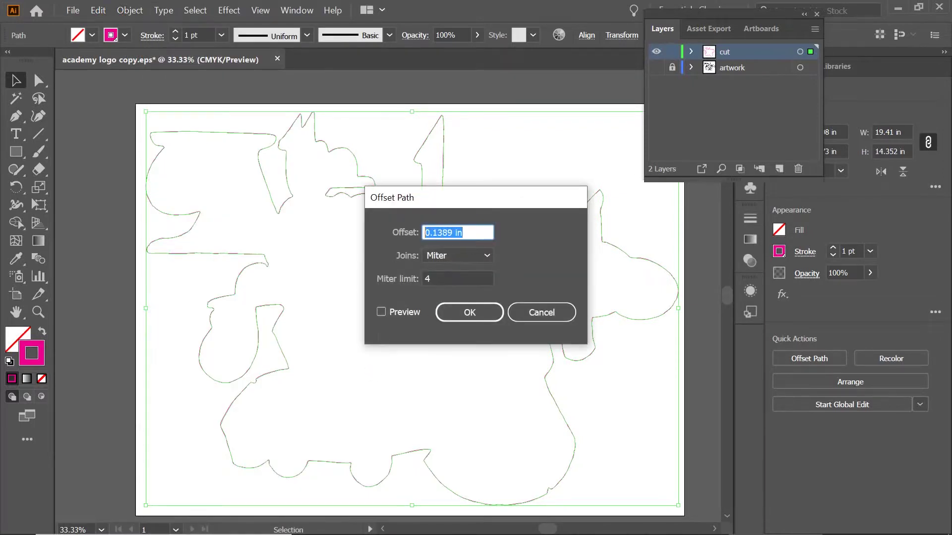
{"action": "type", "text": ".25"}
{"action": "left_click", "coordinate": [462, 314]}
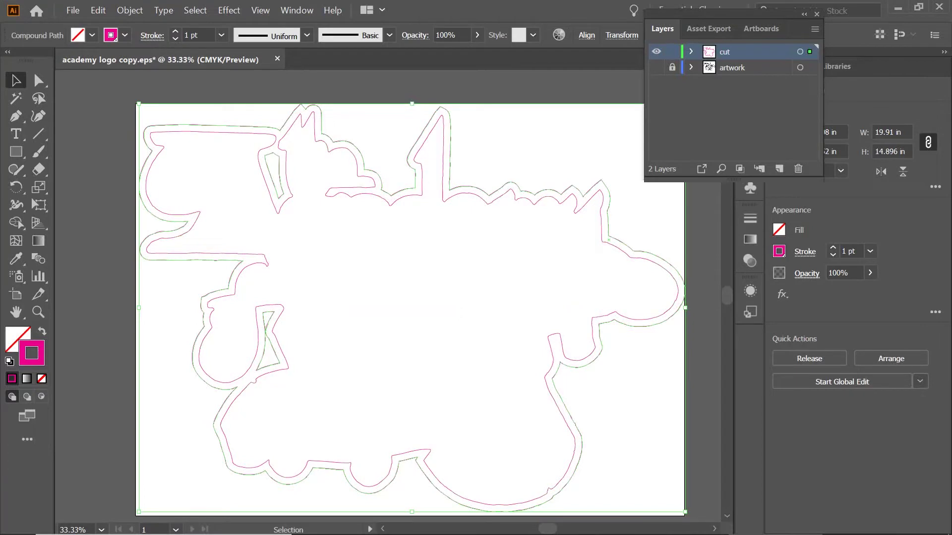
{"action": "key", "text": "ctrl+shift+a"}
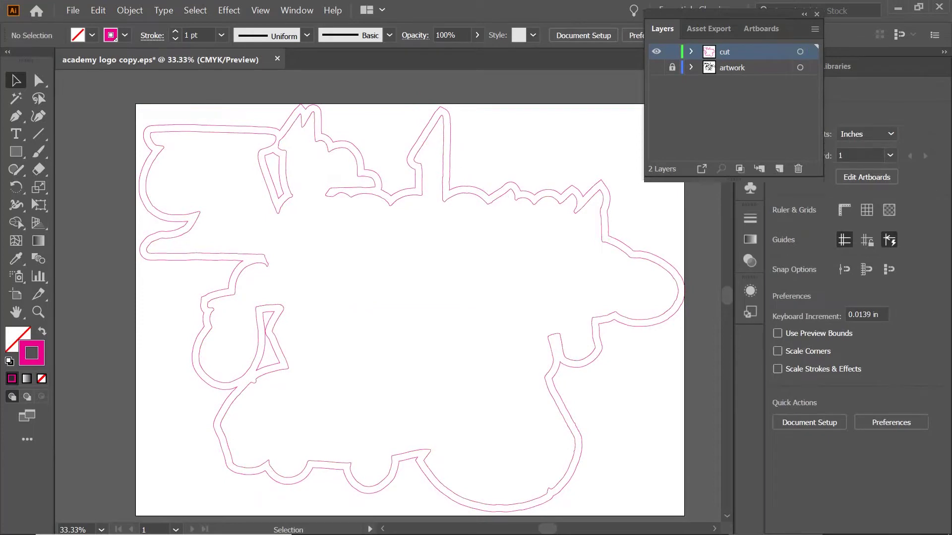
Duplicate the cut layer, hide the original, and remove the inner path from cut copy
{"action": "left_click", "coordinate": [472, 194]}
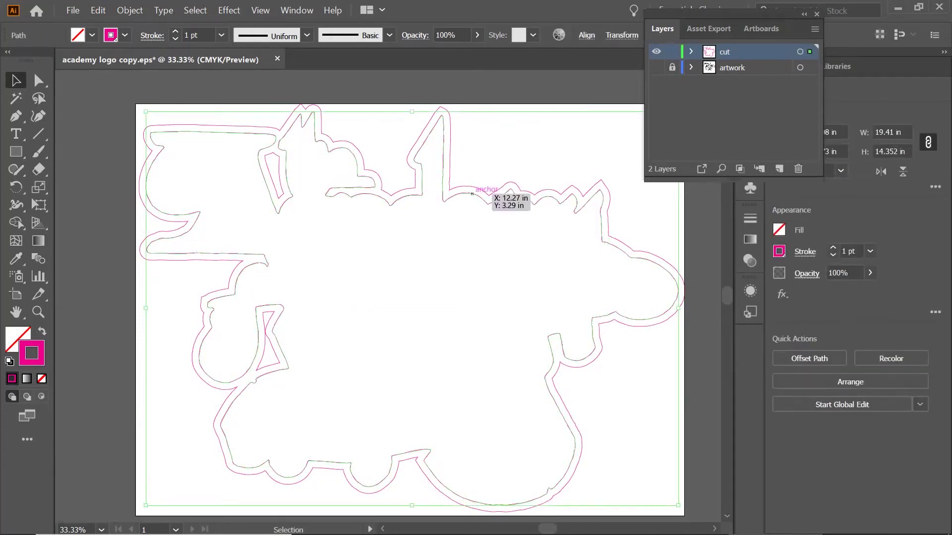
{"action": "key", "text": "ctrl+shift+a"}
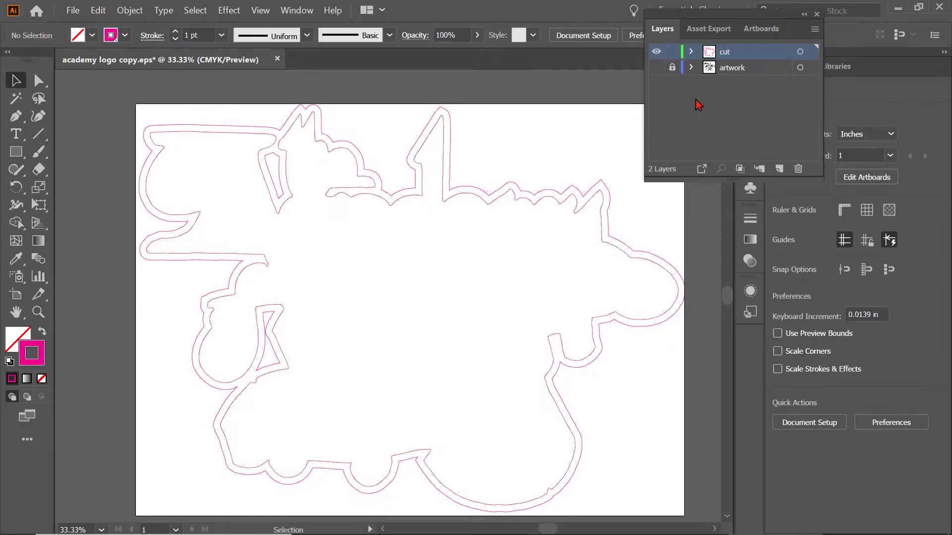
{"action": "left_click_drag", "start_coordinate": [736, 53], "coordinate": [779, 168]}
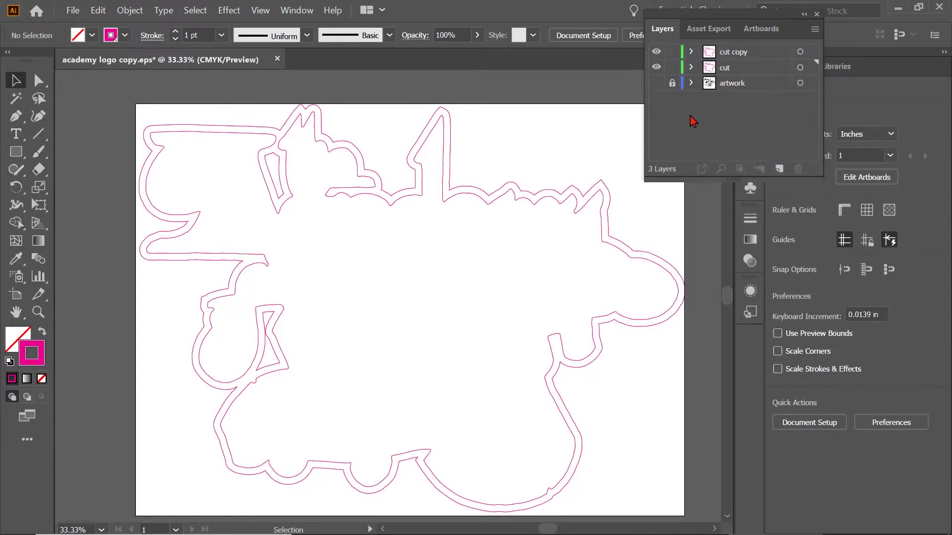
{"action": "left_click", "coordinate": [656, 67]}
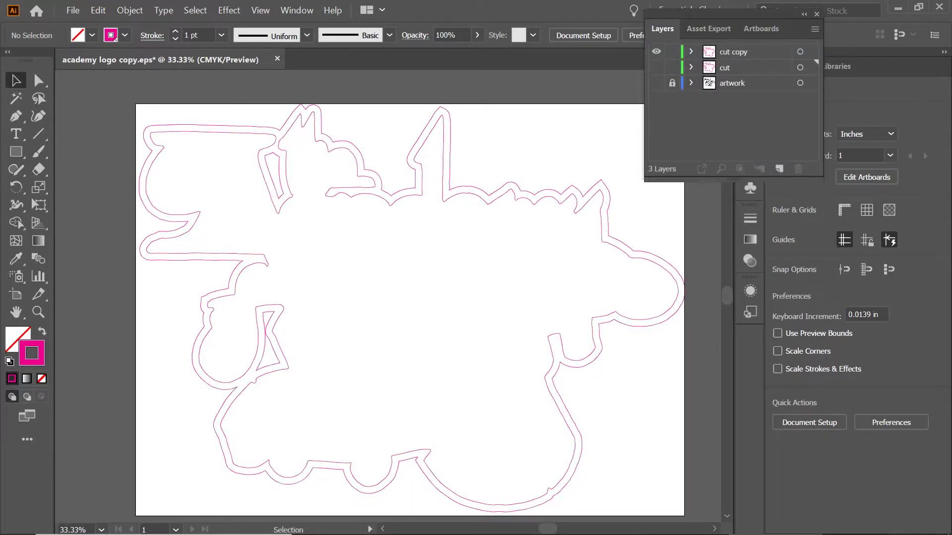
{"action": "left_click", "coordinate": [491, 203]}
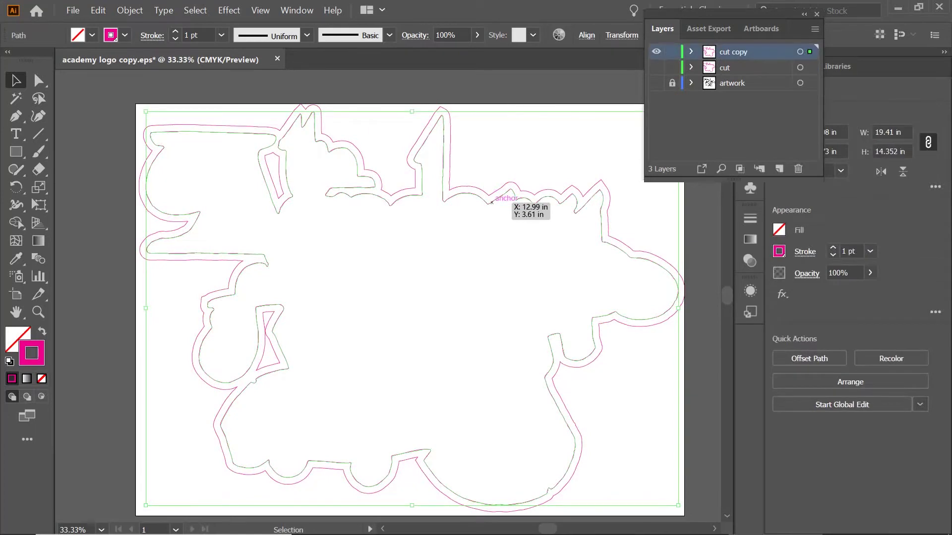
{"action": "key", "text": "ctrl+shift+a"}
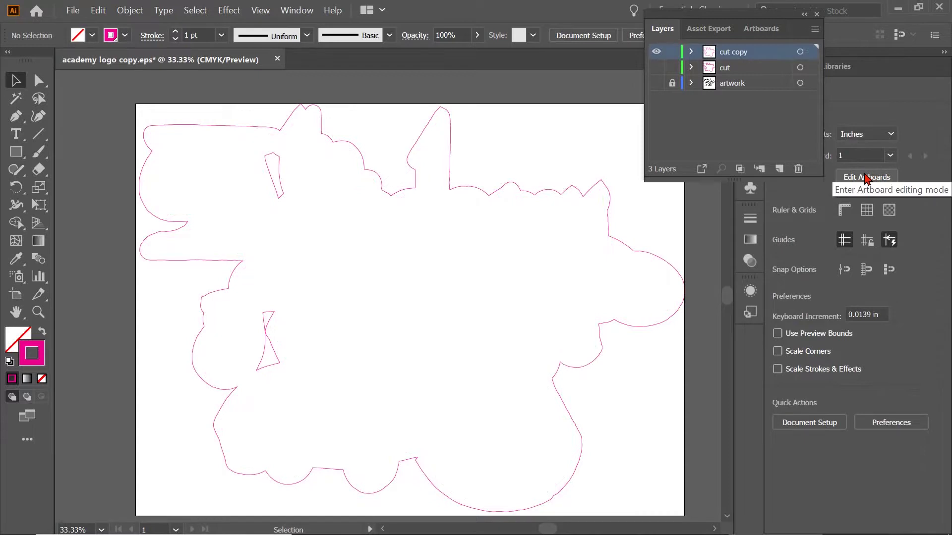
Fit the artboard to the artwork bounds (20.04 × 15.05 in) and select the outer cut outline
{"action": "left_click", "coordinate": [866, 178]}
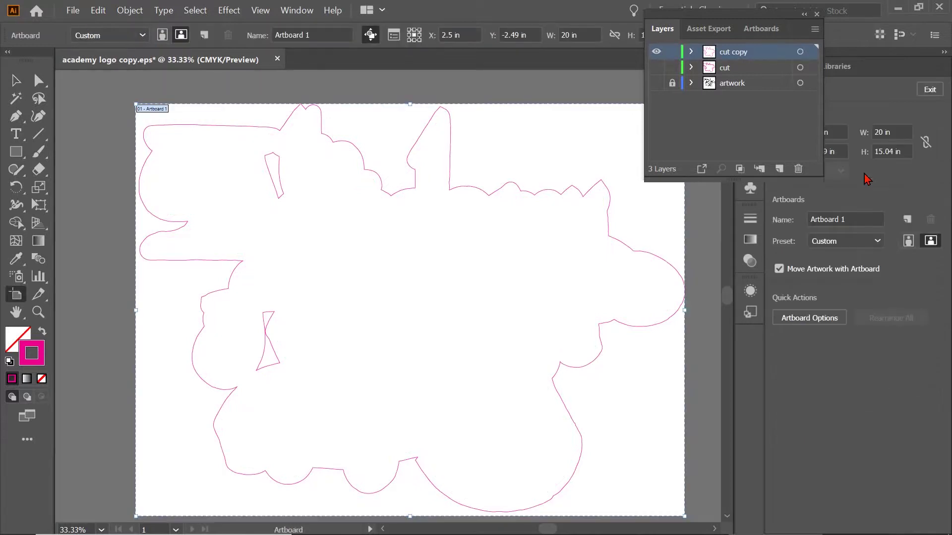
{"action": "left_click", "coordinate": [876, 241]}
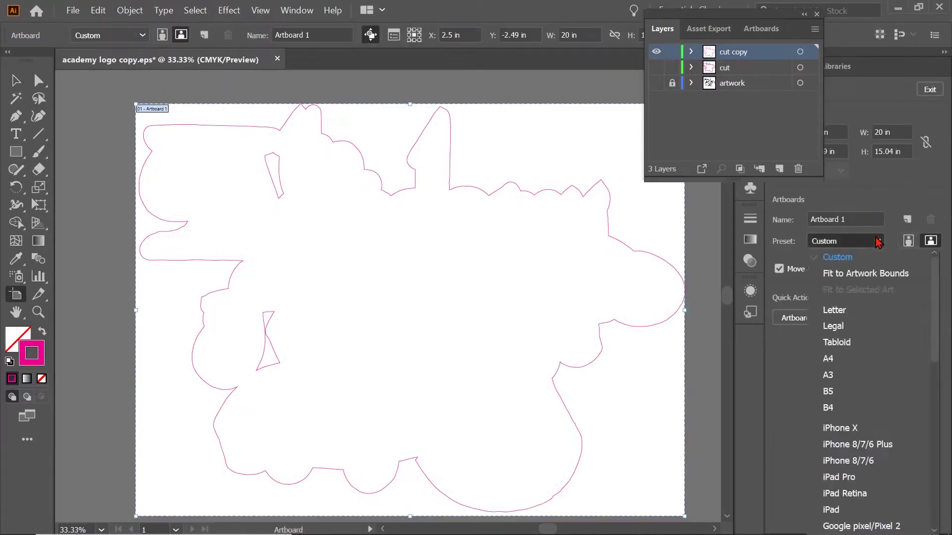
{"action": "left_click", "coordinate": [862, 274]}
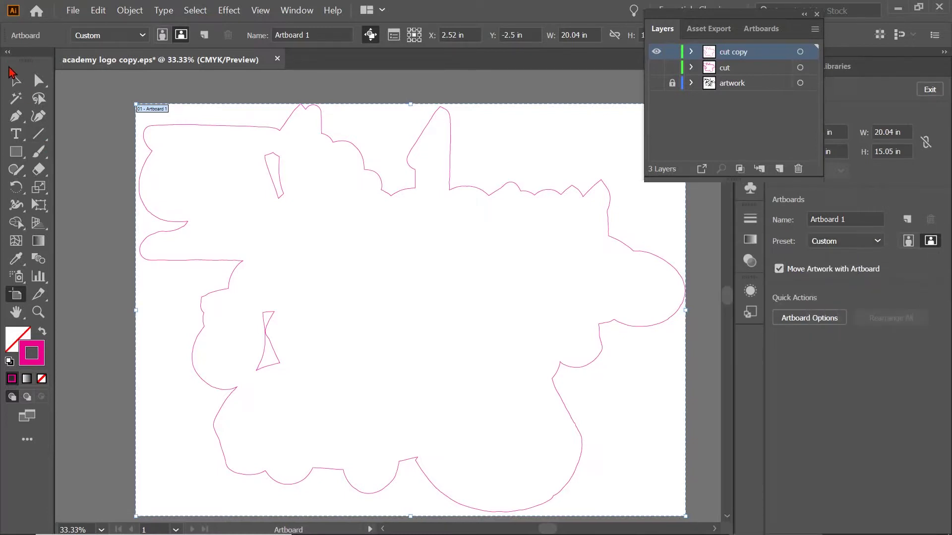
{"action": "left_click", "coordinate": [14, 80]}
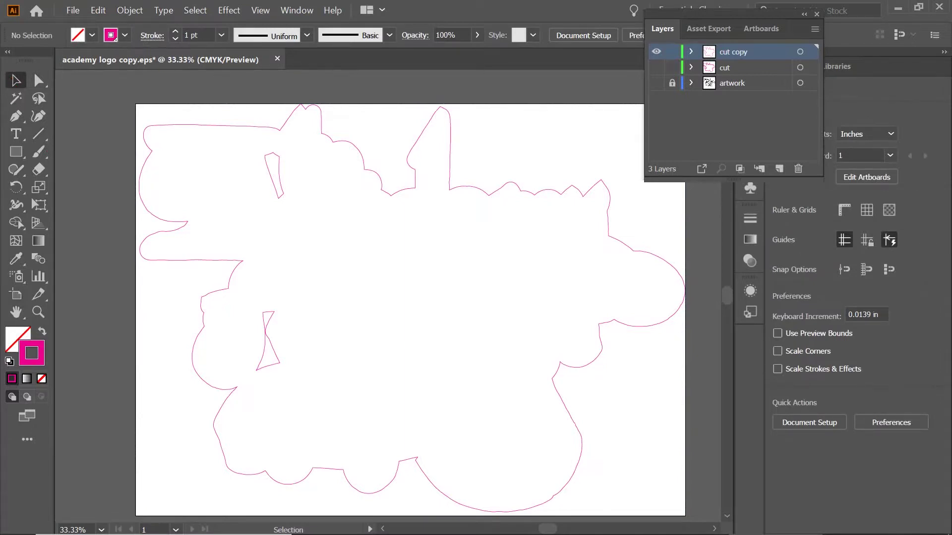
{"action": "left_click", "coordinate": [343, 141]}
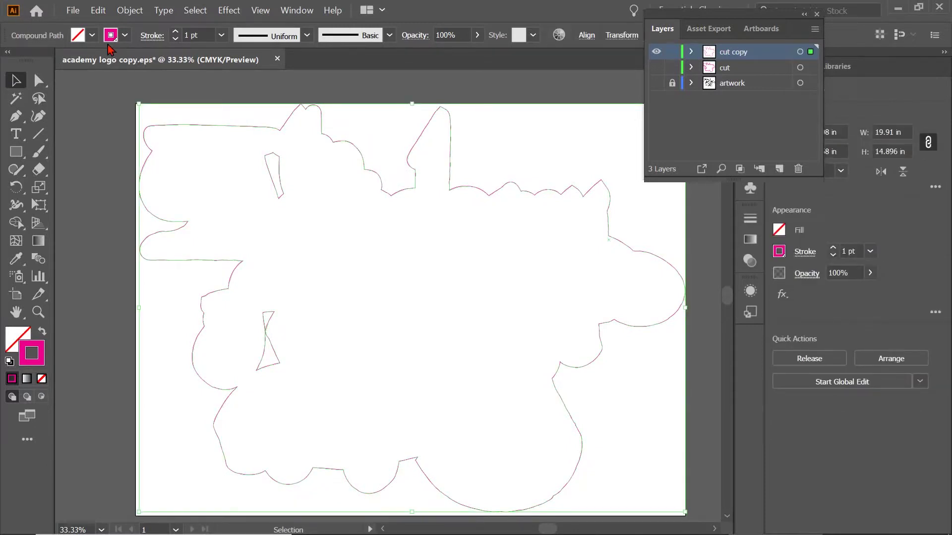
Simplify the cut copy outline from 64 to 43 points with Auto-Simplify turned off
{"action": "left_click", "coordinate": [127, 13]}
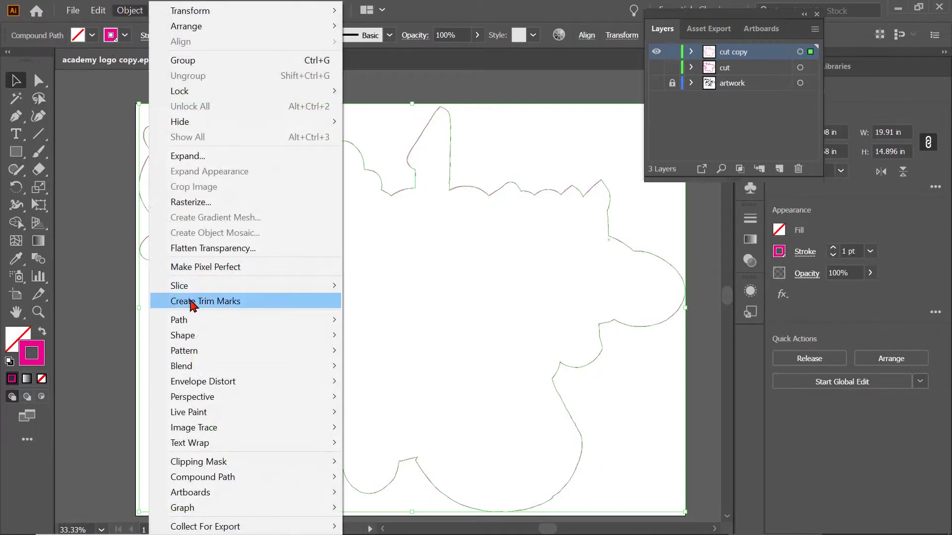
{"action": "mouse_move", "coordinate": [214, 337]}
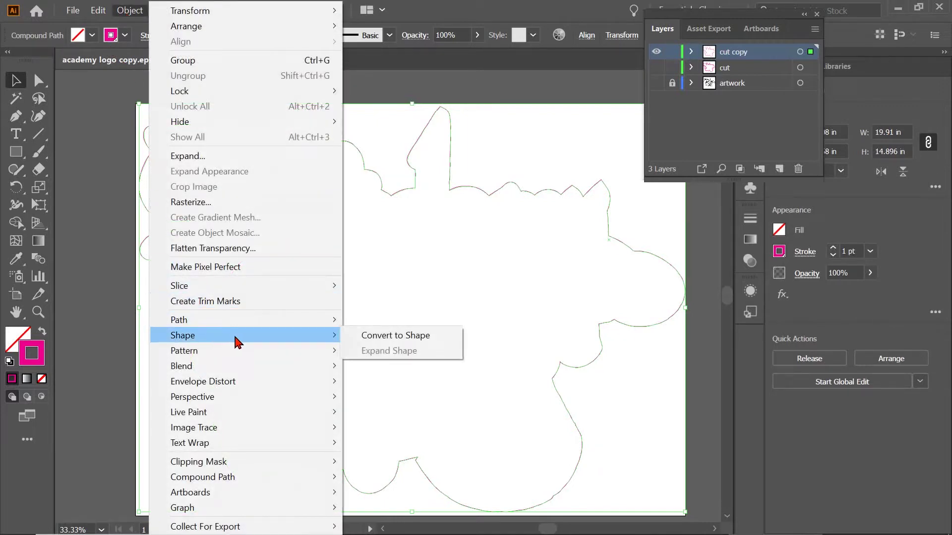
{"action": "mouse_move", "coordinate": [272, 321]}
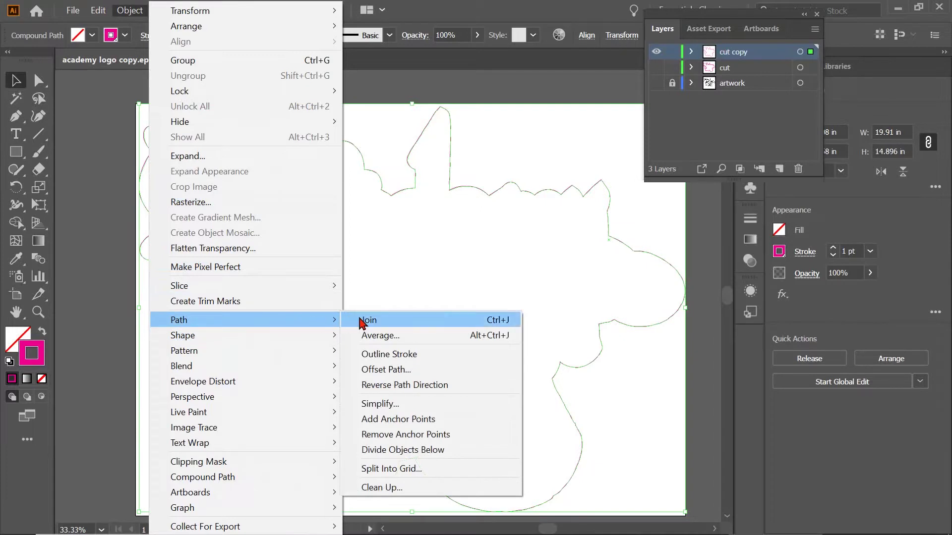
{"action": "left_click", "coordinate": [376, 404]}
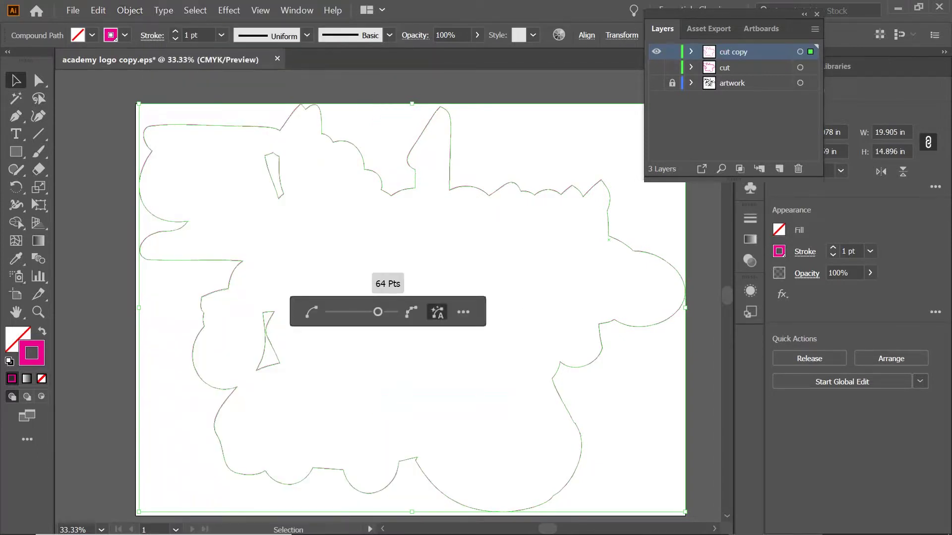
{"action": "left_click", "coordinate": [378, 312]}
{"action": "left_click_drag", "start_coordinate": [377, 312], "coordinate": [350, 310]}
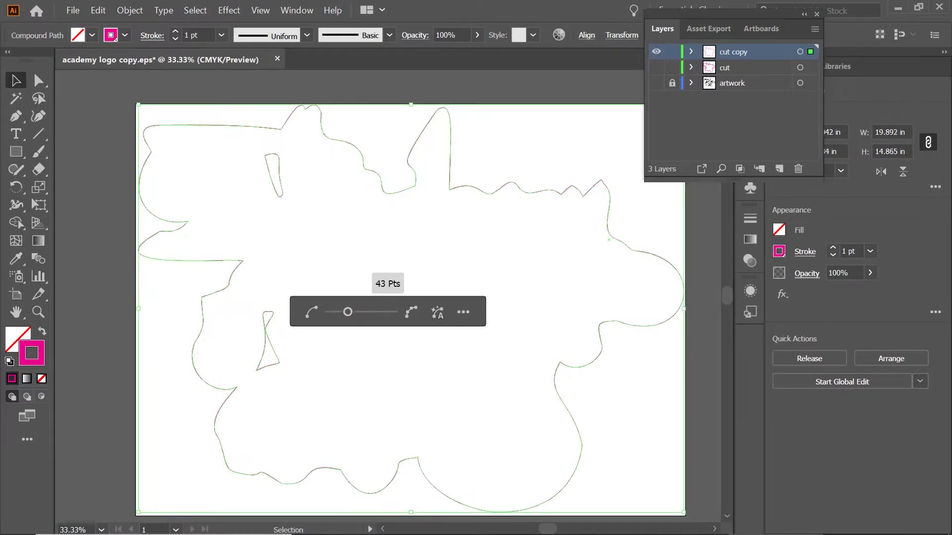
{"action": "key", "text": "Return"}
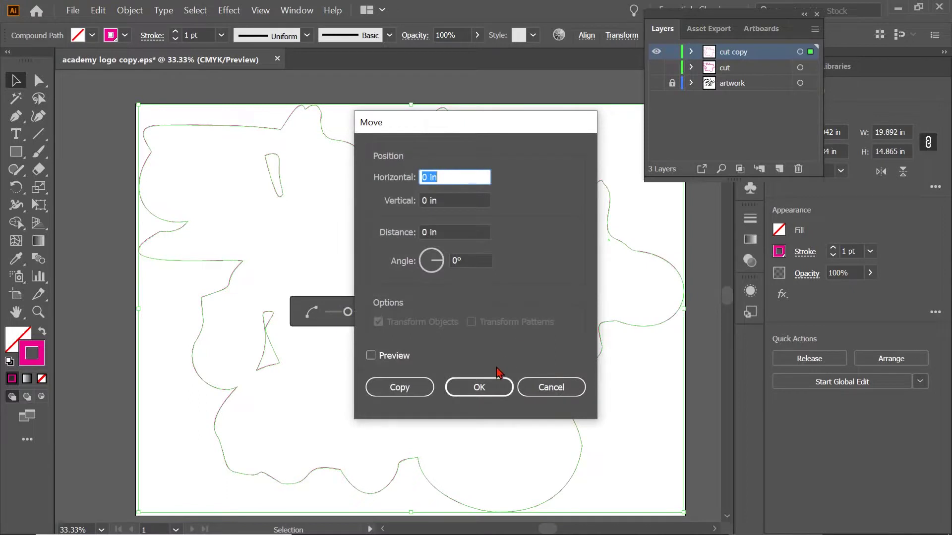
Dismiss the Move dialog unchanged and compare the cut and cut copy layers, leaving cut hidden
{"action": "left_click", "coordinate": [479, 388]}
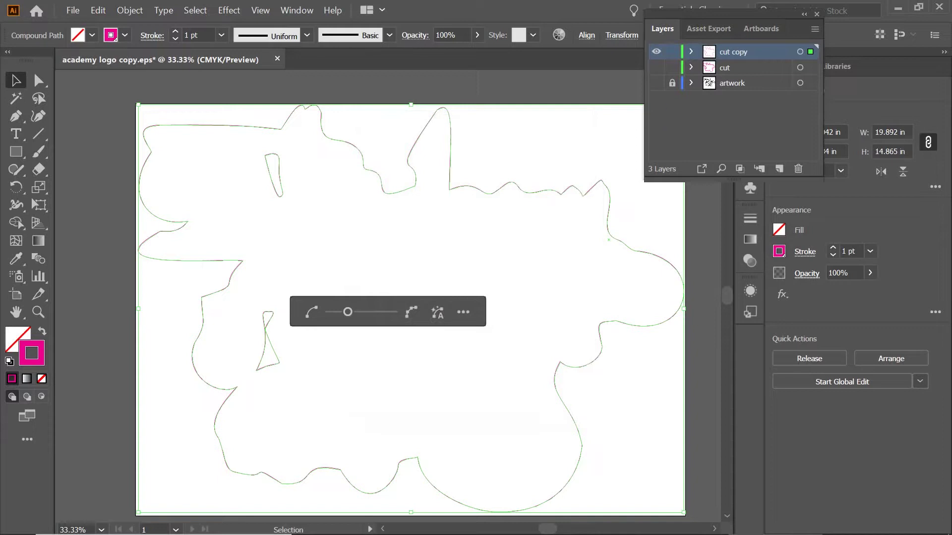
{"action": "left_click", "coordinate": [656, 68]}
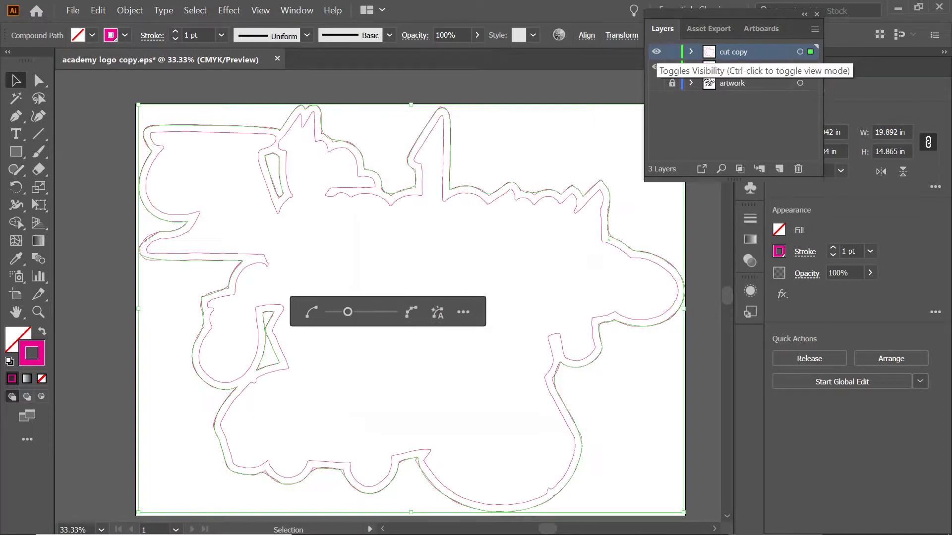
{"action": "left_click", "coordinate": [656, 51]}
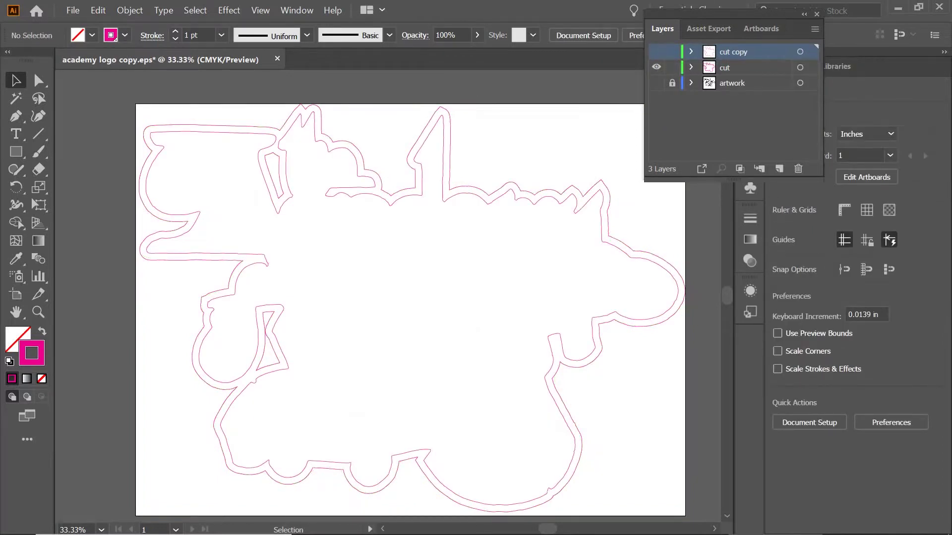
{"action": "left_click", "coordinate": [656, 51]}
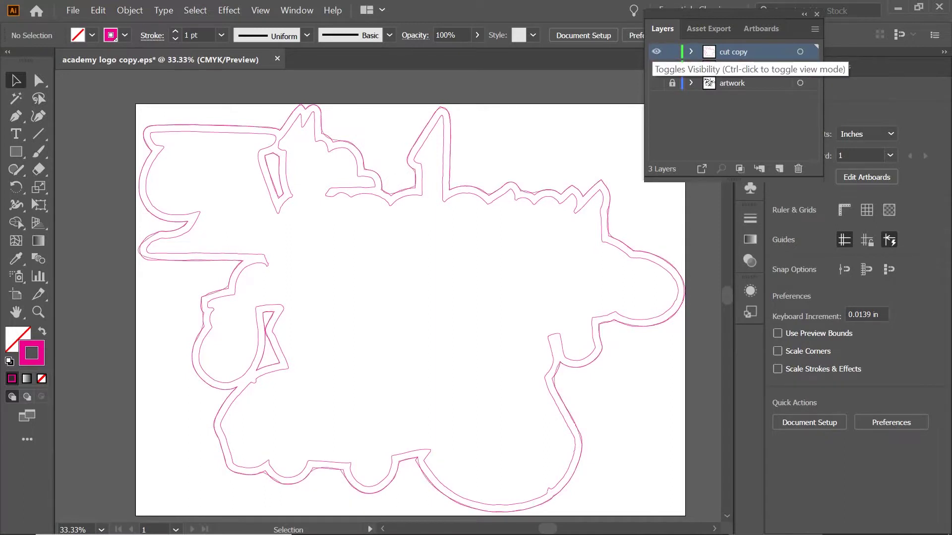
{"action": "left_click", "coordinate": [657, 67]}
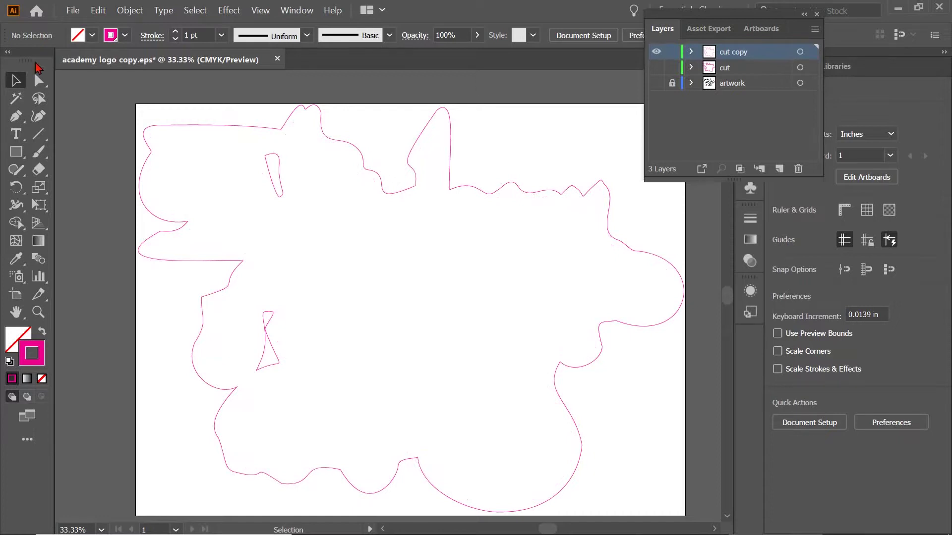
{"action": "left_click", "coordinate": [126, 15]}
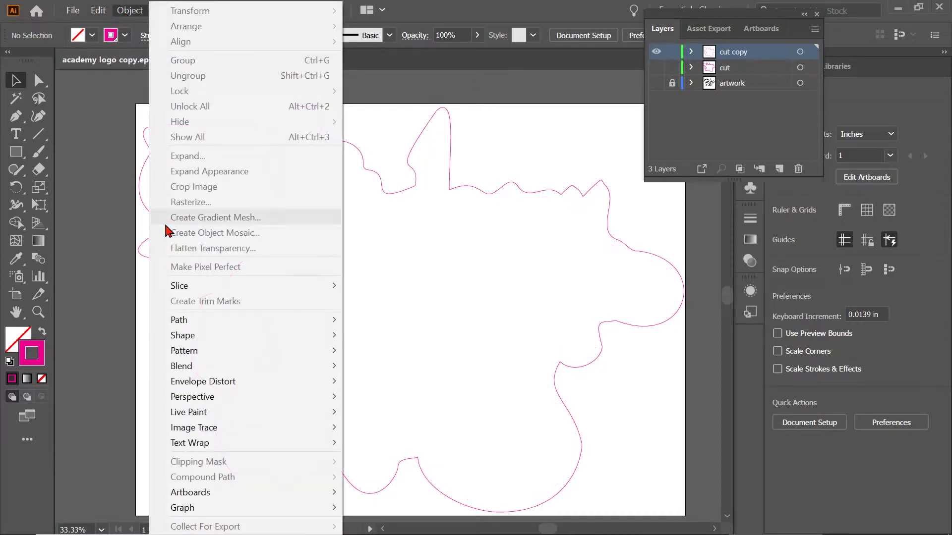
{"action": "mouse_move", "coordinate": [296, 322]}
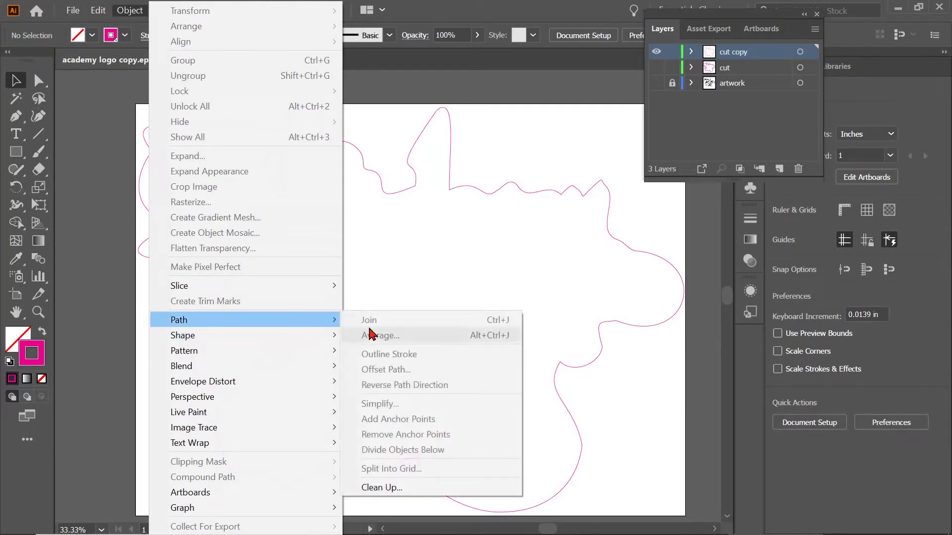
{"action": "left_click", "coordinate": [494, 199]}
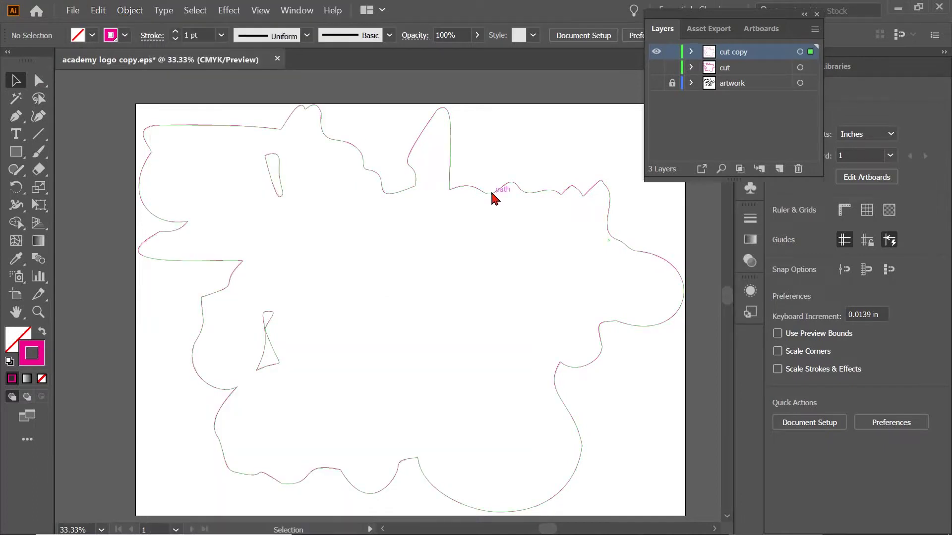
{"action": "left_click", "coordinate": [492, 197]}
{"action": "left_click", "coordinate": [131, 10]}
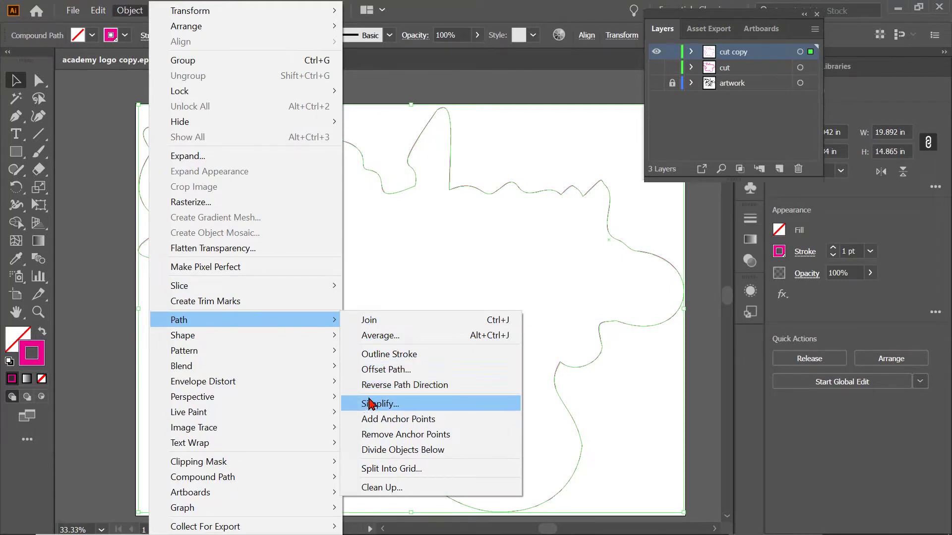
{"action": "left_click", "coordinate": [507, 85]}
{"action": "left_click", "coordinate": [508, 85]}
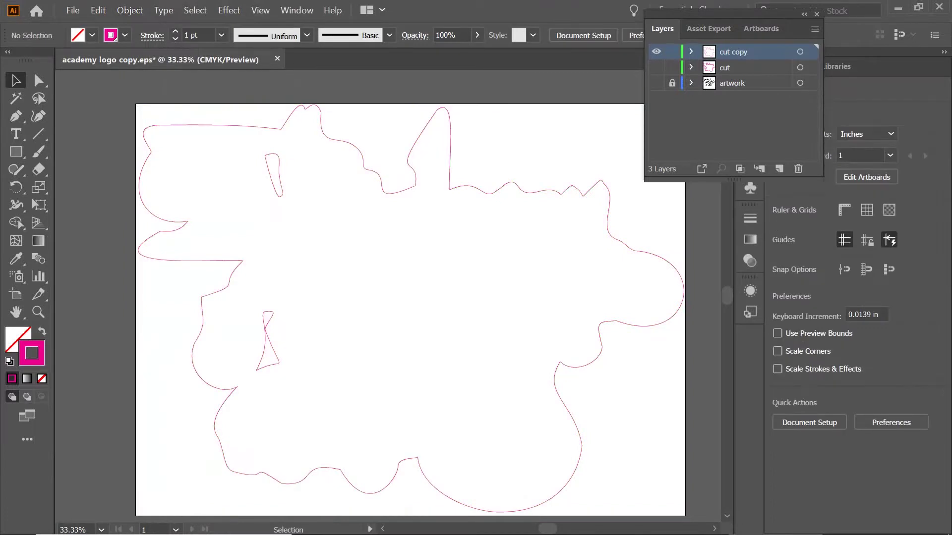
Show the cut layer again, select its outline, and toggle cut copy off and back on
{"action": "left_click", "coordinate": [657, 67]}
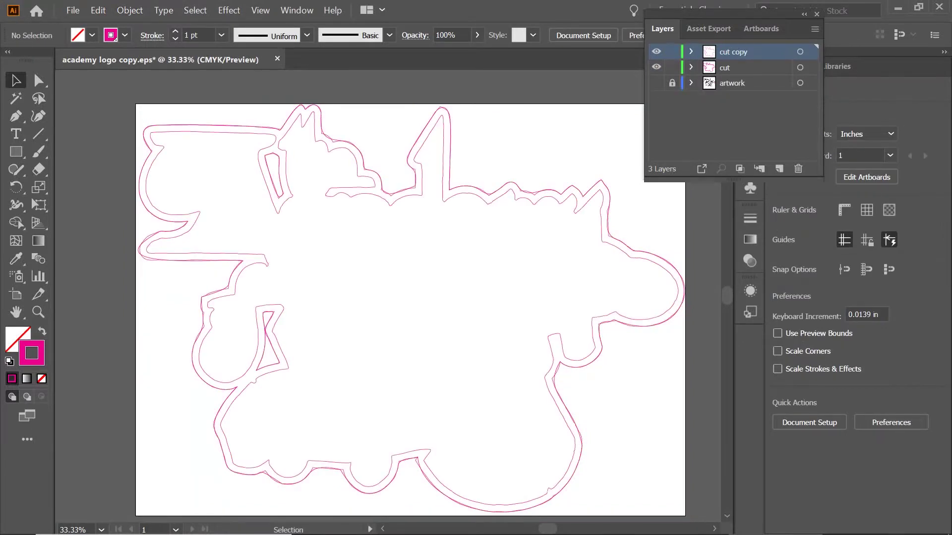
{"action": "left_click", "coordinate": [596, 185]}
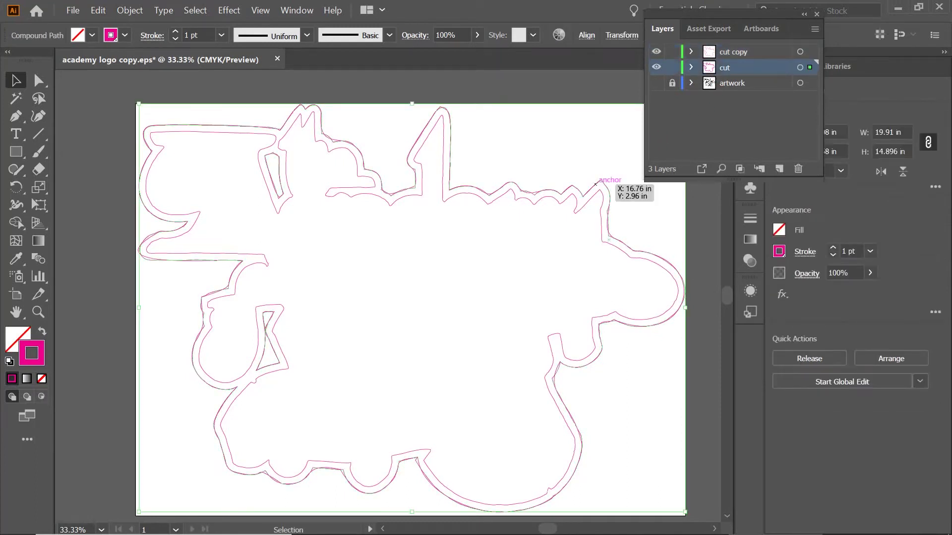
{"action": "left_click", "coordinate": [656, 52]}
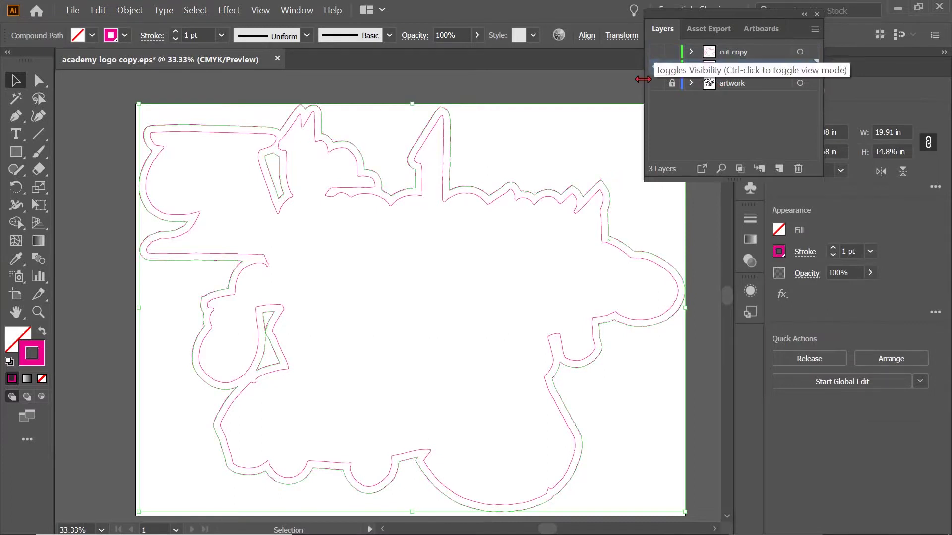
{"action": "left_click", "coordinate": [588, 192]}
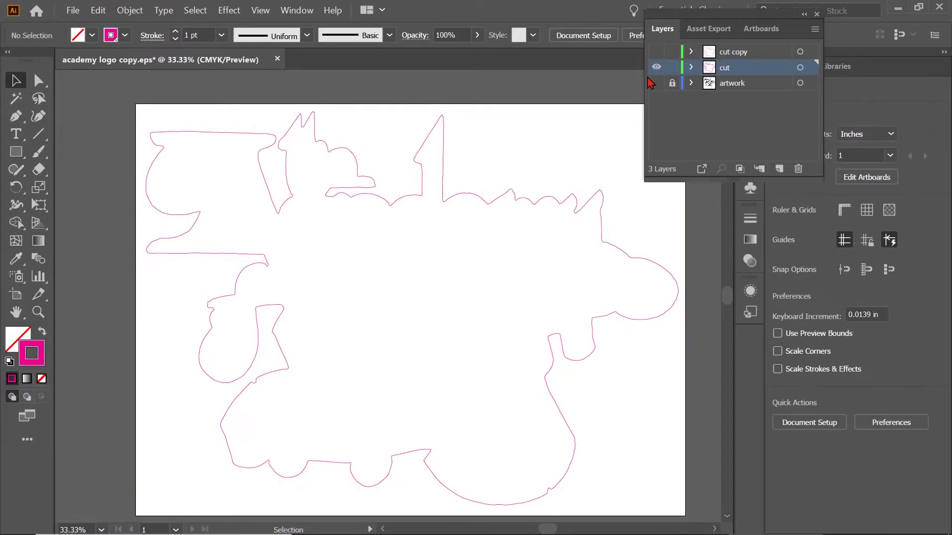
{"action": "left_click", "coordinate": [656, 51]}
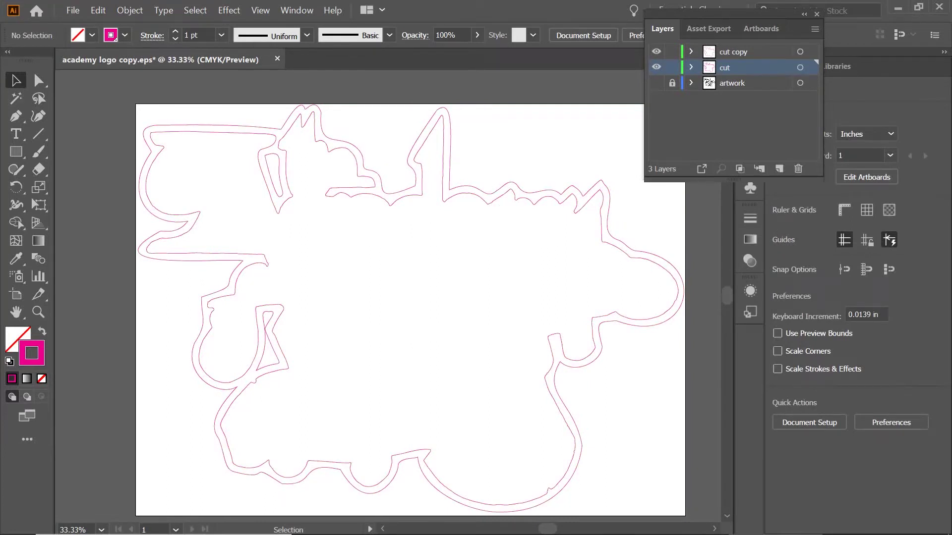
Offset the simplified cut copy outline outward by 0.25 in with Miter joins, then deselect
{"action": "left_click", "coordinate": [208, 260]}
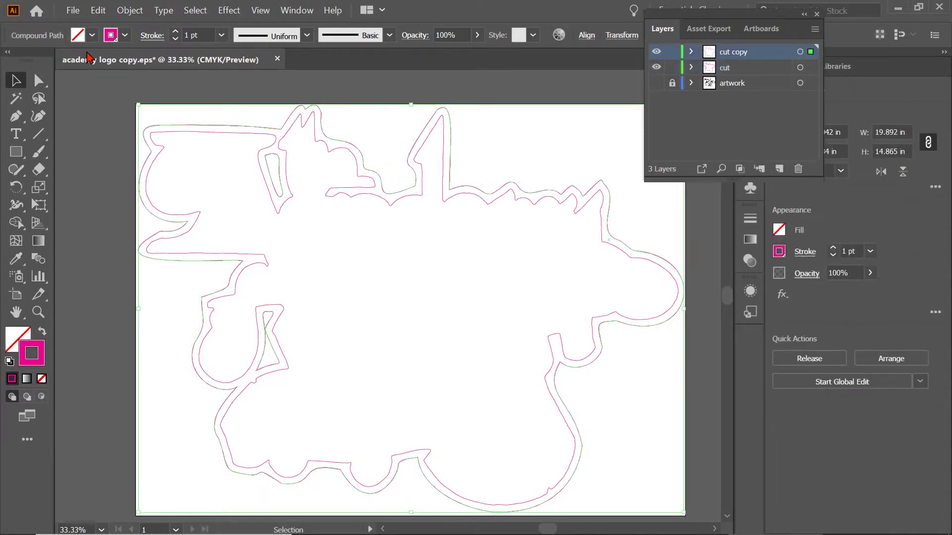
{"action": "left_click", "coordinate": [128, 12]}
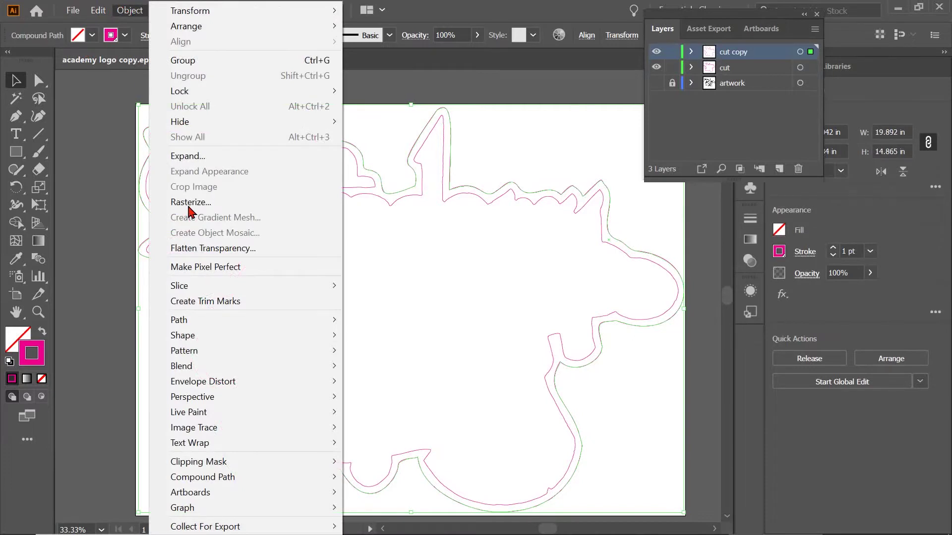
{"action": "mouse_move", "coordinate": [328, 320]}
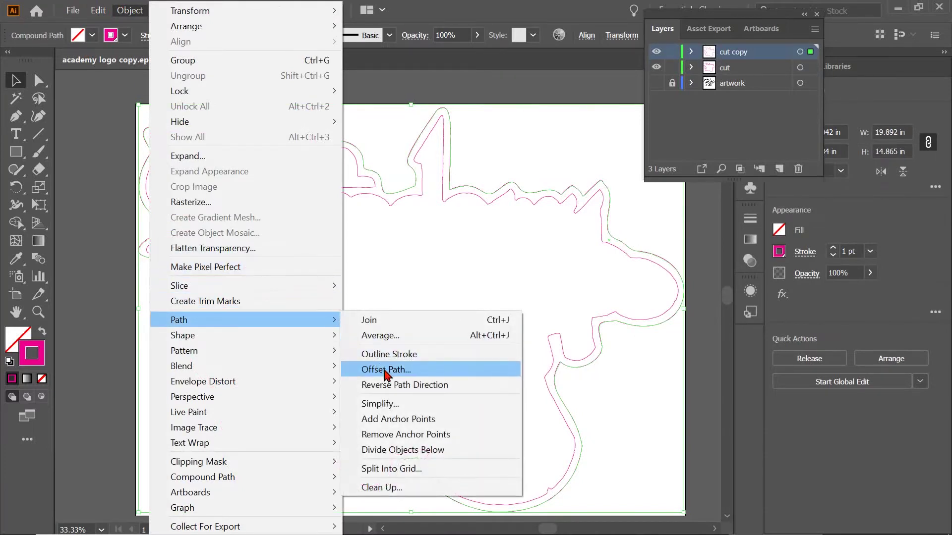
{"action": "left_click", "coordinate": [386, 371]}
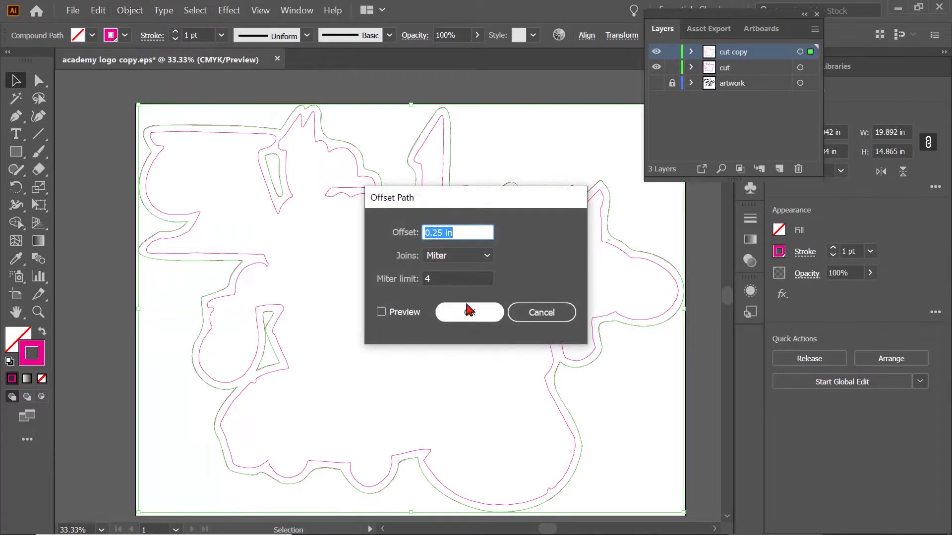
{"action": "left_click", "coordinate": [468, 311]}
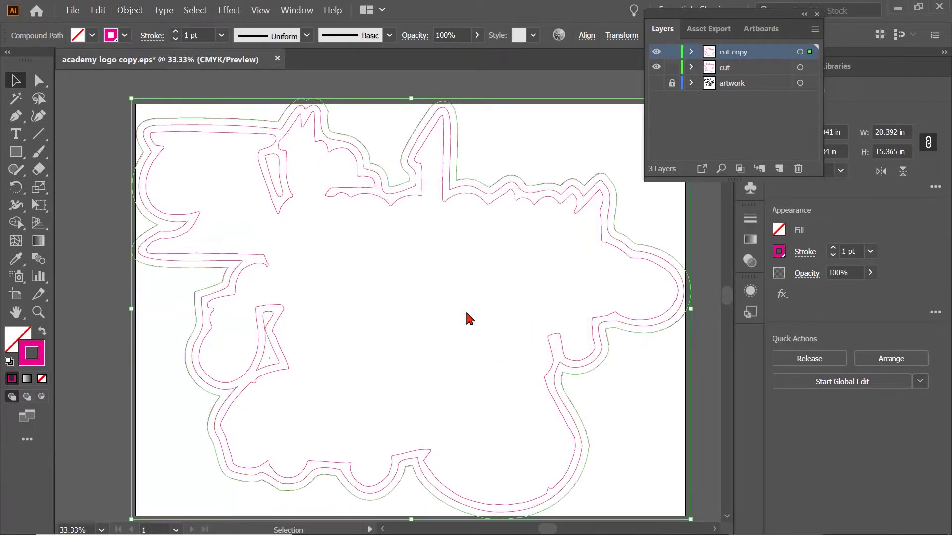
{"action": "key", "text": "ctrl+shift+a"}
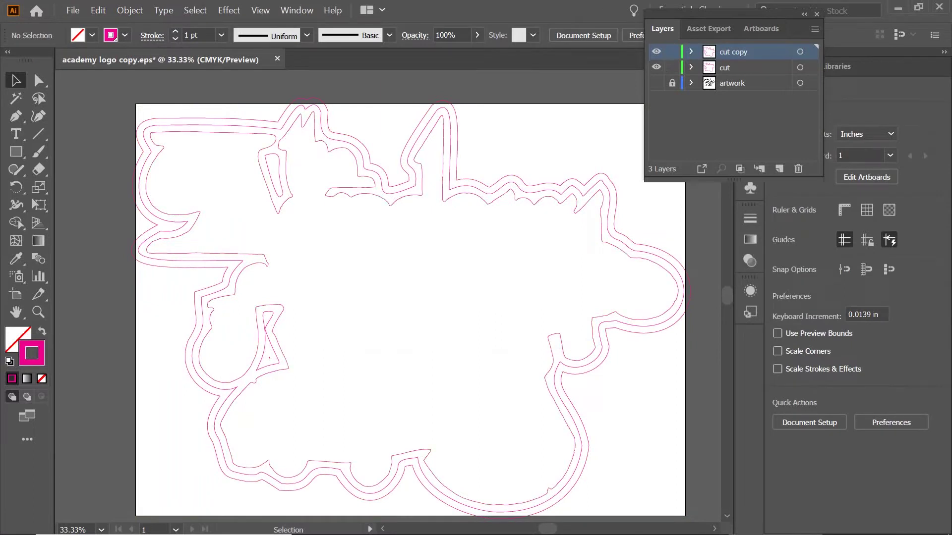
Hide the cut layer and delete the inner compound path from the cut copy layer
{"action": "left_click", "coordinate": [656, 67]}
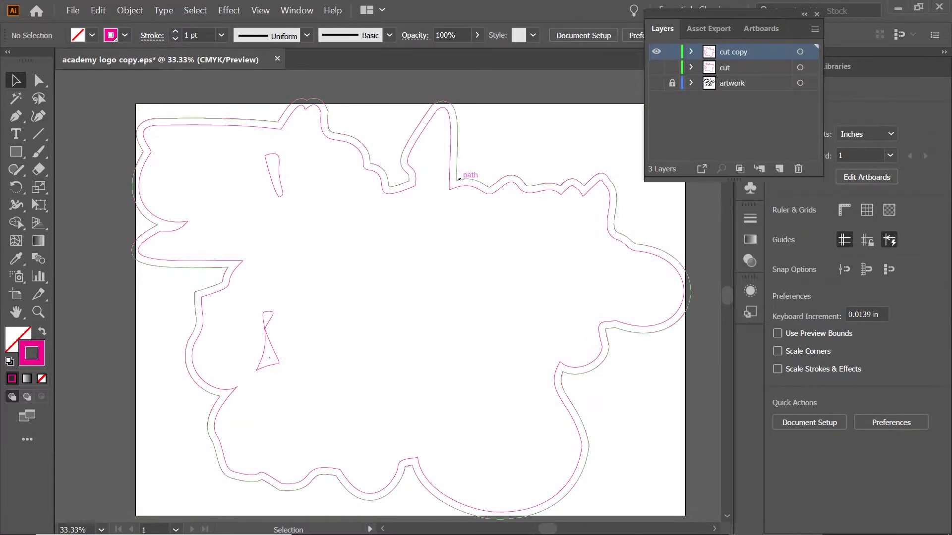
{"action": "left_click", "coordinate": [464, 186]}
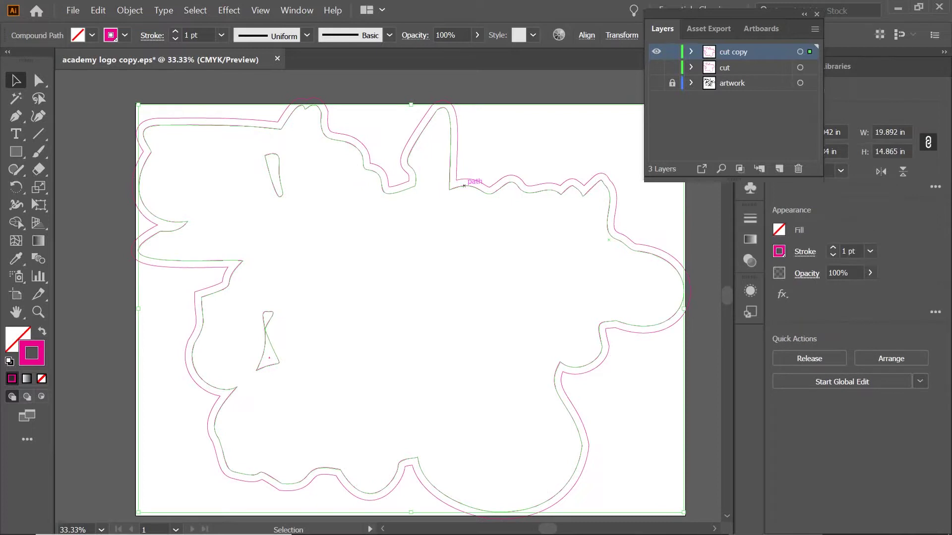
{"action": "key", "text": "Delete"}
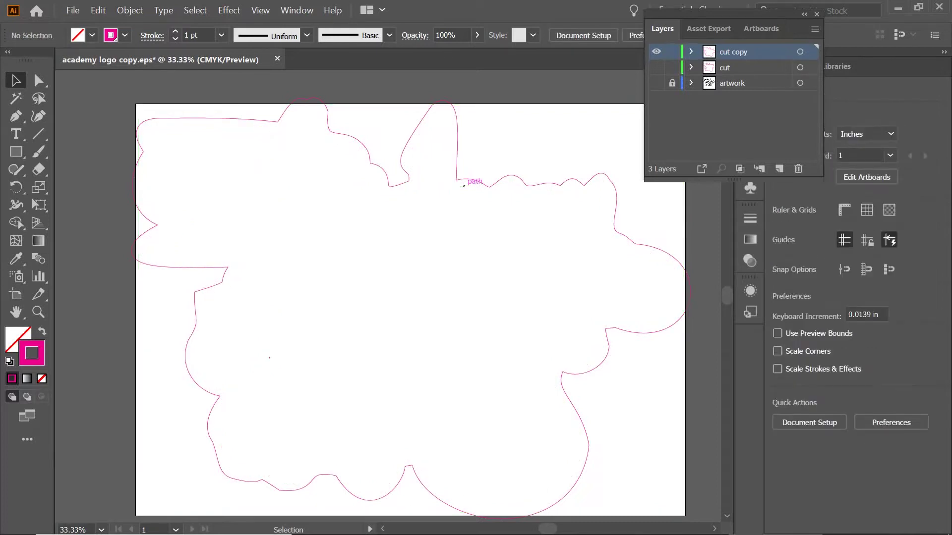
Fit Artboard 1 to the artwork bounds (20.41 × 15.38 in) and show the cut layer again
{"action": "left_click", "coordinate": [860, 178]}
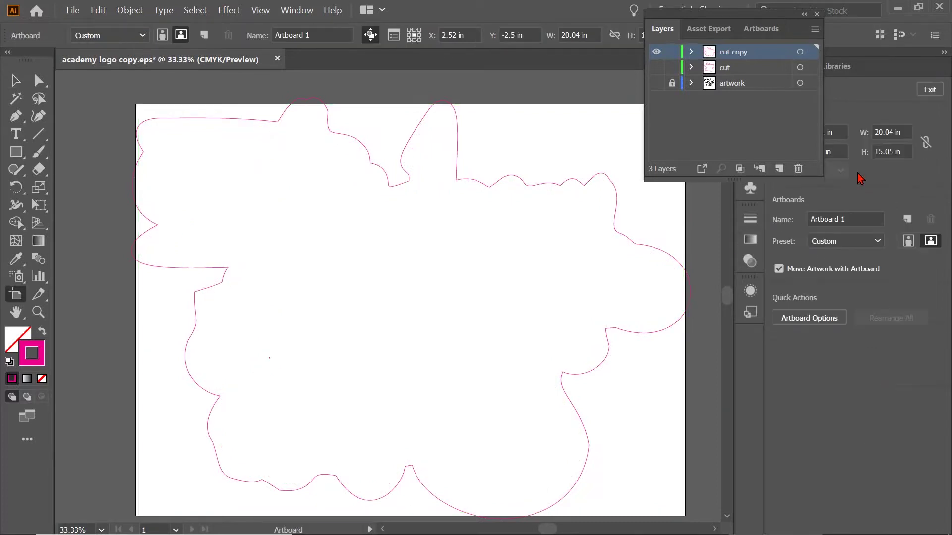
{"action": "left_click", "coordinate": [874, 242]}
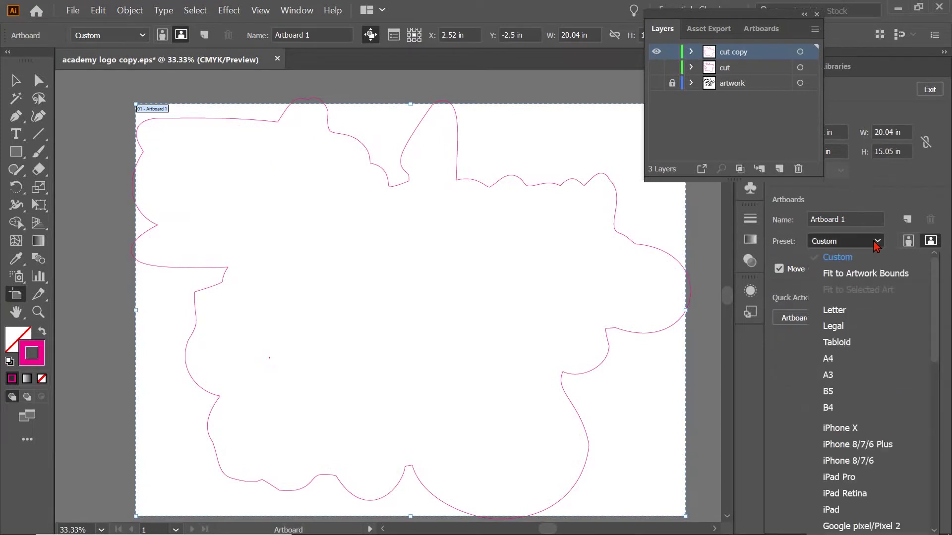
{"action": "left_click", "coordinate": [866, 273]}
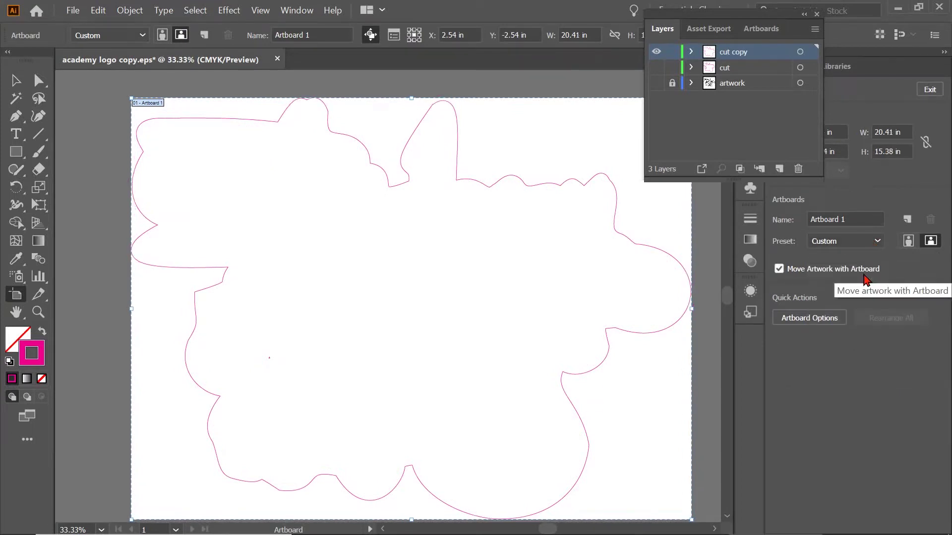
{"action": "left_click", "coordinate": [656, 67]}
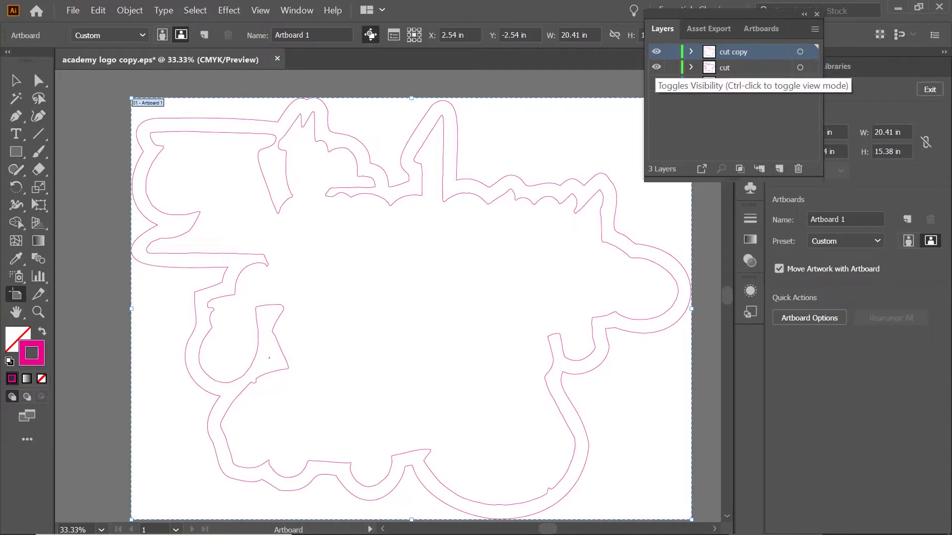
Leave only the cut layer visible, add a 19.42 × 14.37 in Artboard 2 around its inner outline, and select that outline
{"action": "left_click", "coordinate": [656, 68]}
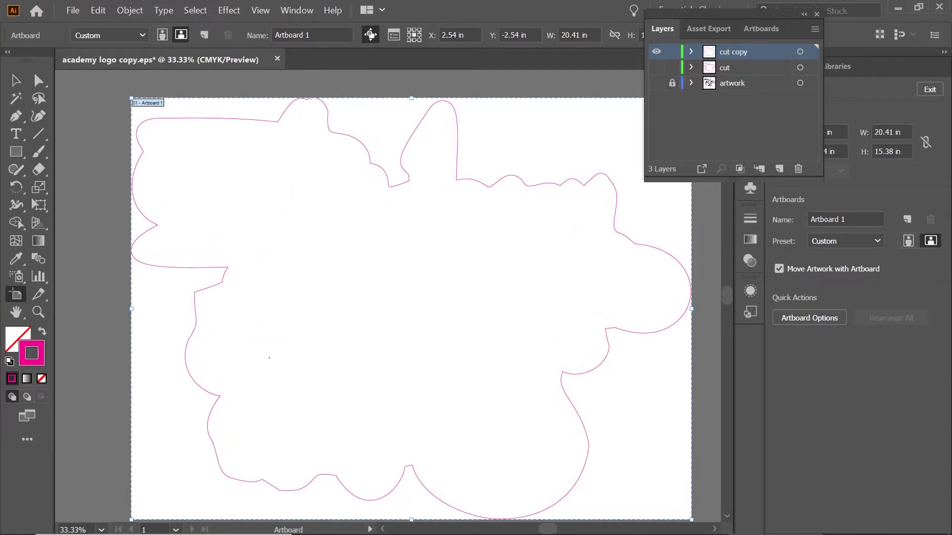
{"action": "left_click", "coordinate": [657, 52]}
{"action": "left_click", "coordinate": [657, 68]}
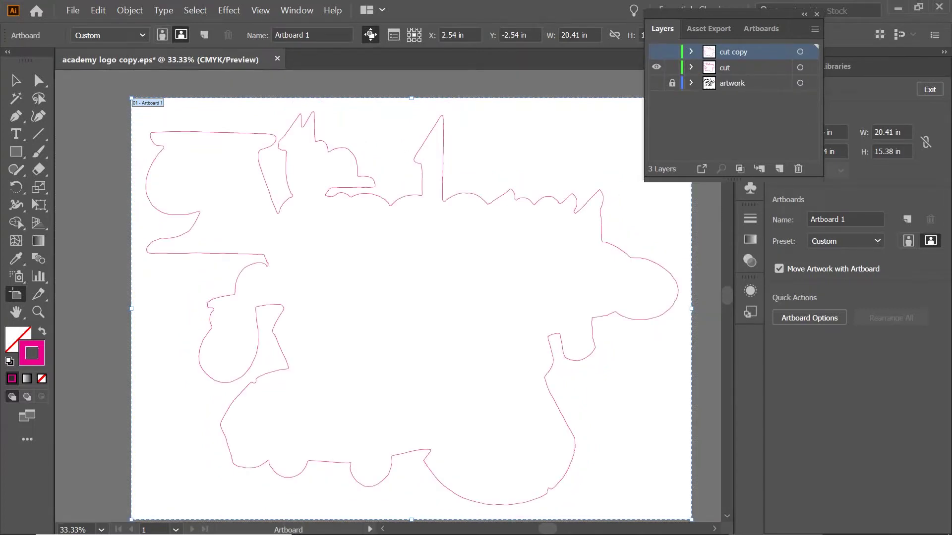
{"action": "left_click", "coordinate": [540, 199]}
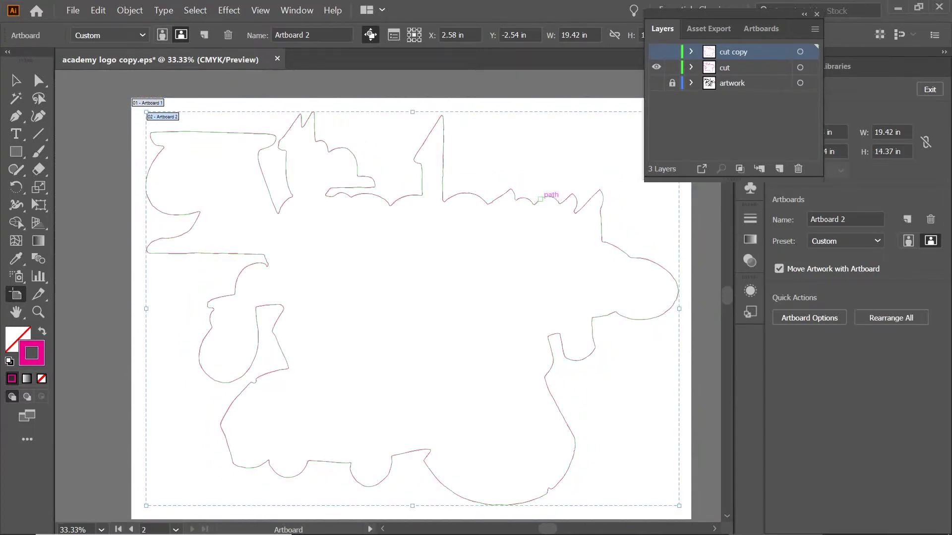
{"action": "key", "text": "v"}
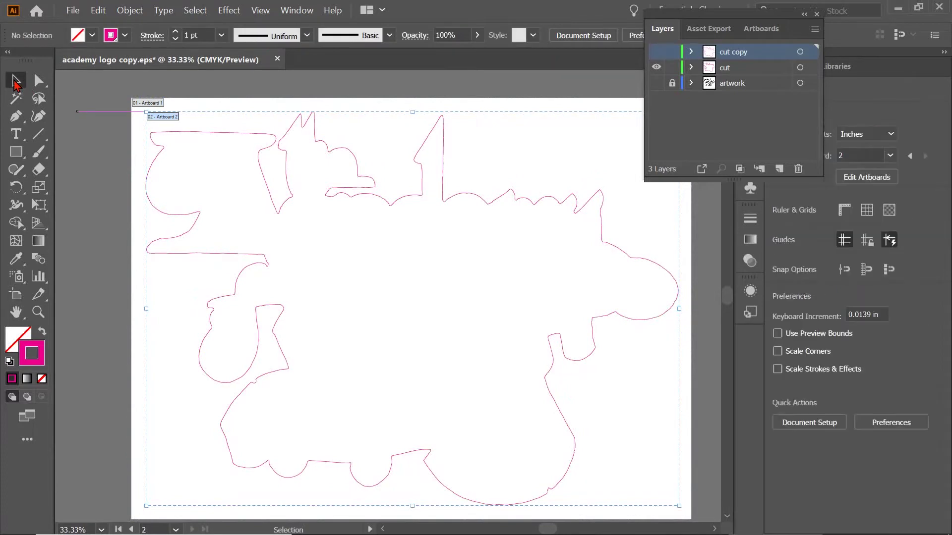
{"action": "left_click", "coordinate": [167, 131]}
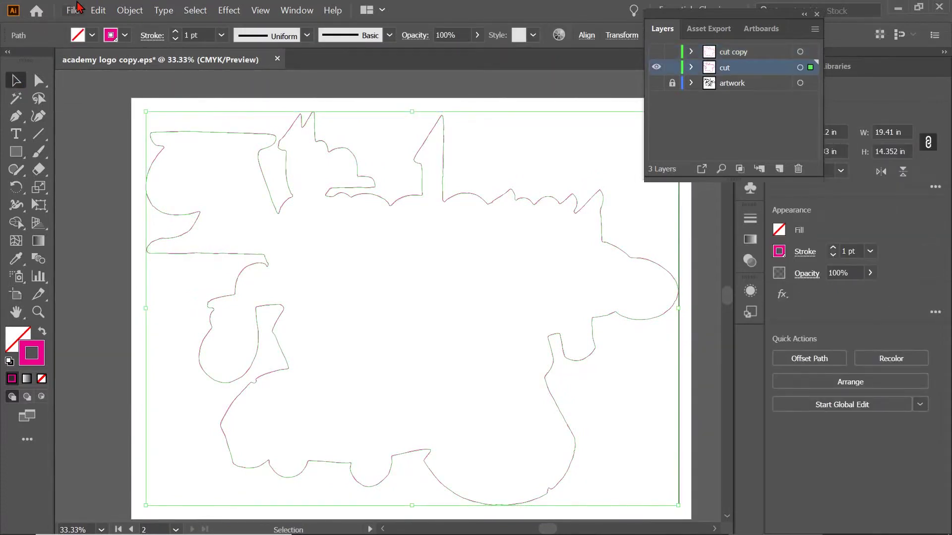
Copy the inner cut outline and paste it in place onto the cut copy layer
{"action": "left_click", "coordinate": [98, 9]}
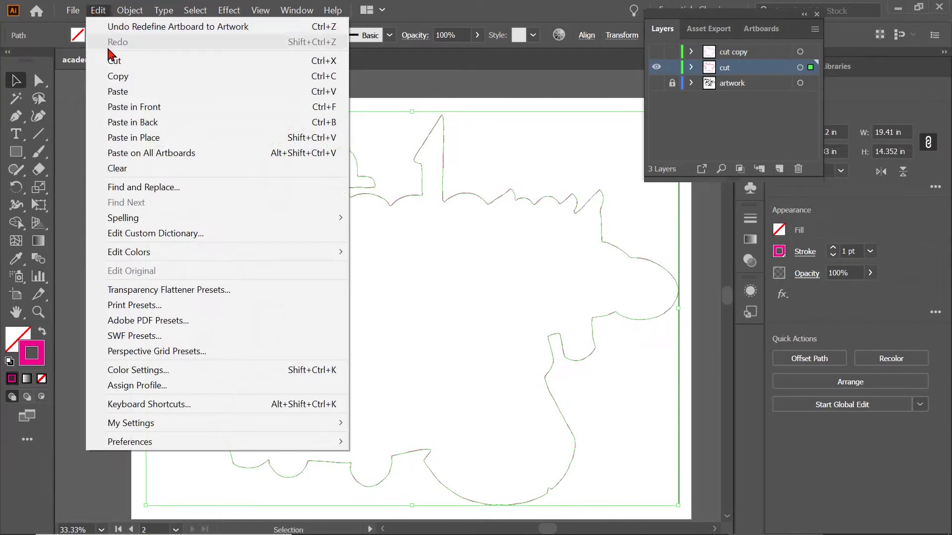
{"action": "left_click", "coordinate": [119, 80]}
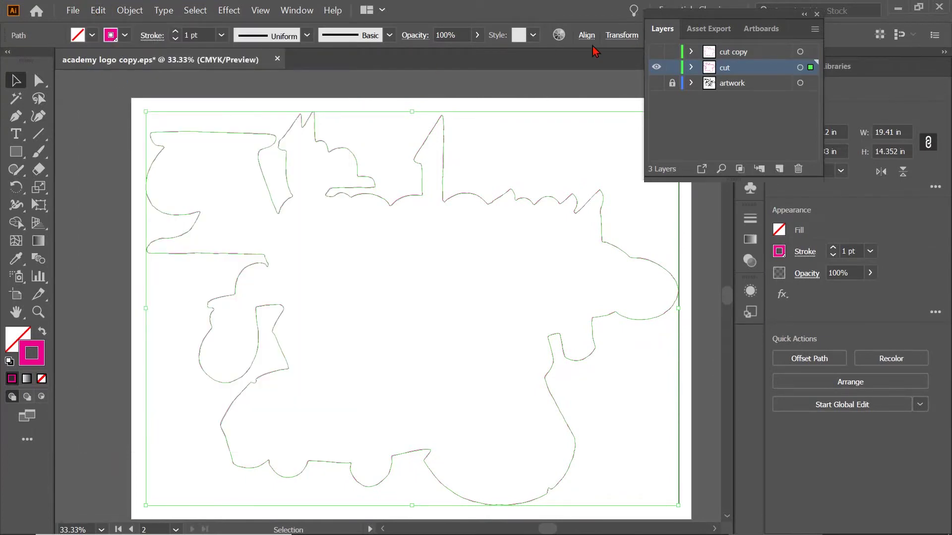
{"action": "left_click", "coordinate": [656, 51]}
{"action": "left_click", "coordinate": [656, 67]}
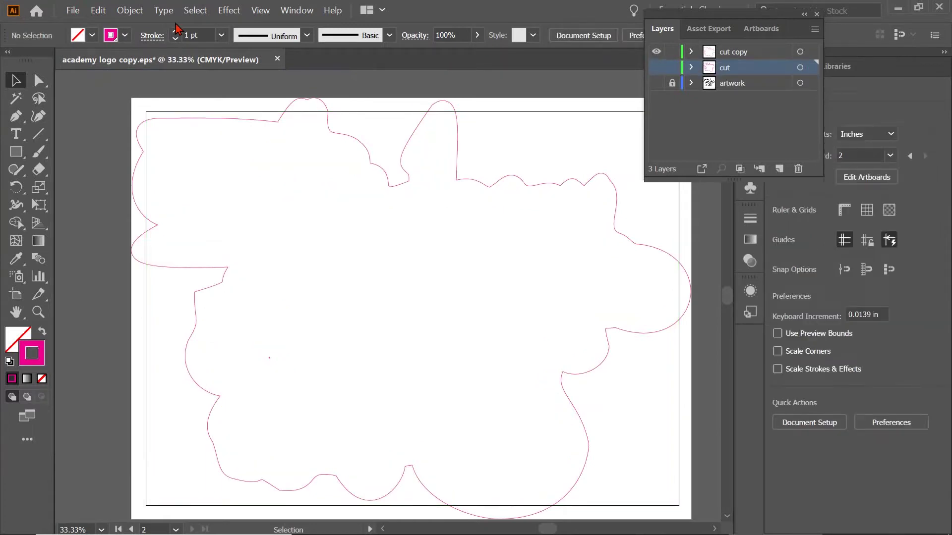
{"action": "left_click", "coordinate": [97, 11]}
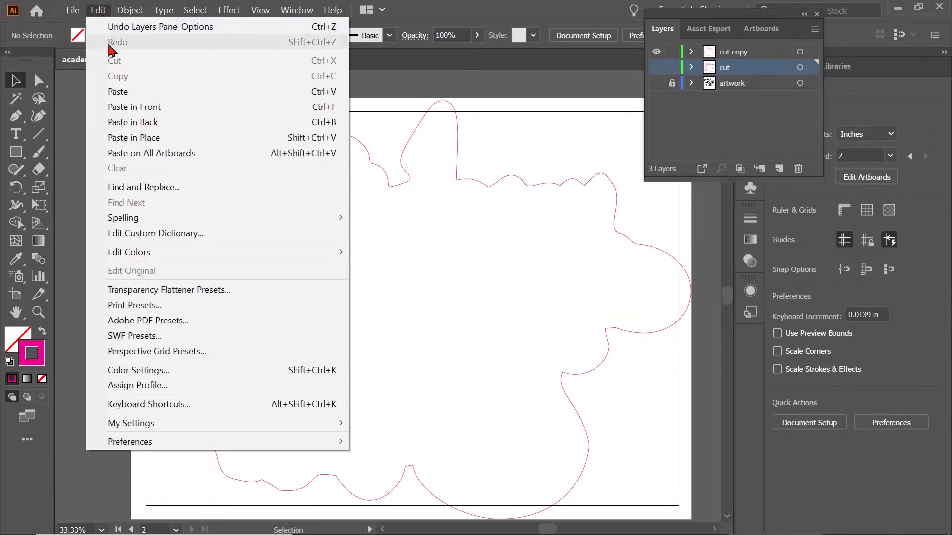
{"action": "left_click", "coordinate": [142, 142]}
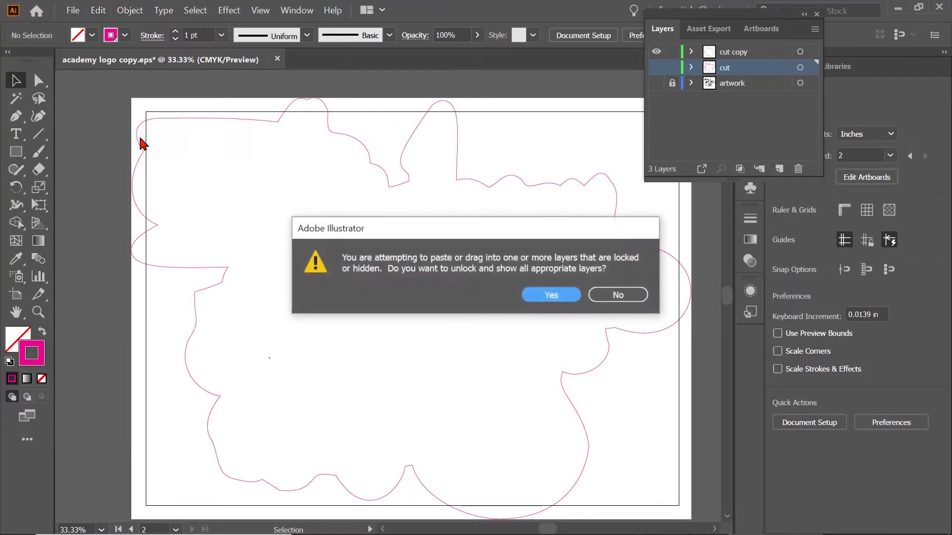
{"action": "left_click", "coordinate": [617, 295]}
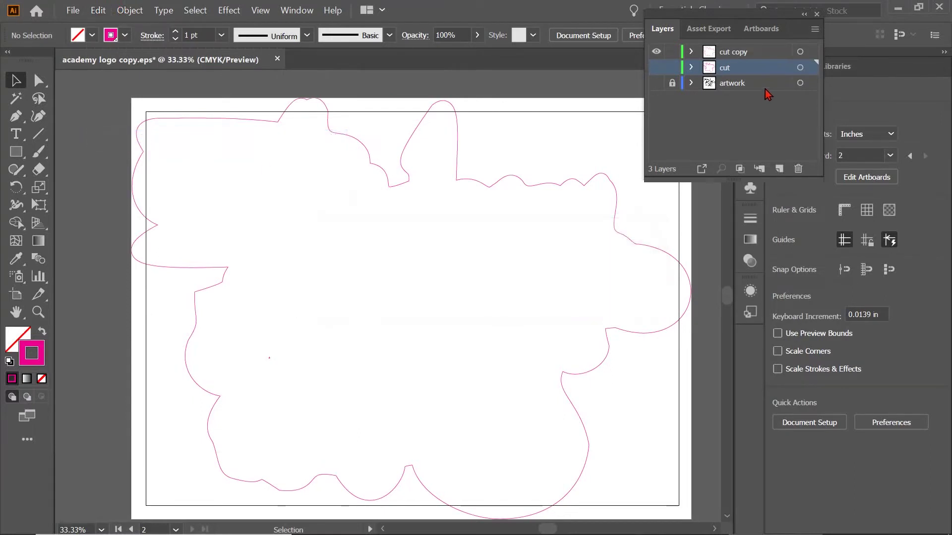
{"action": "left_click", "coordinate": [766, 49]}
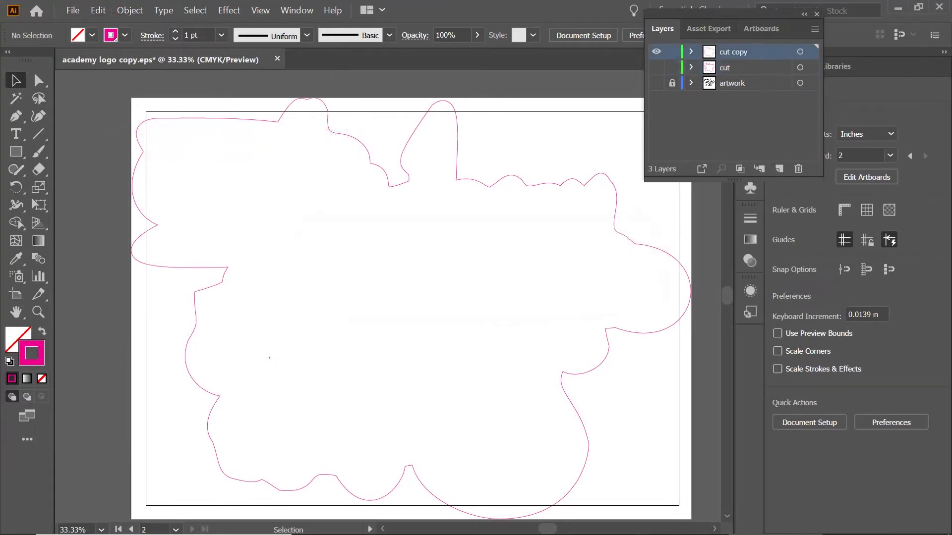
{"action": "left_click", "coordinate": [96, 11]}
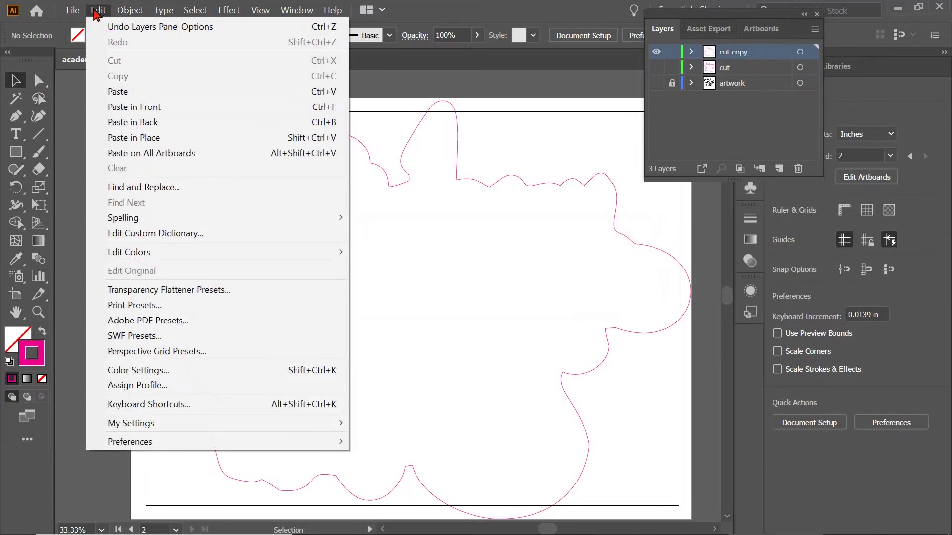
{"action": "left_click", "coordinate": [144, 138]}
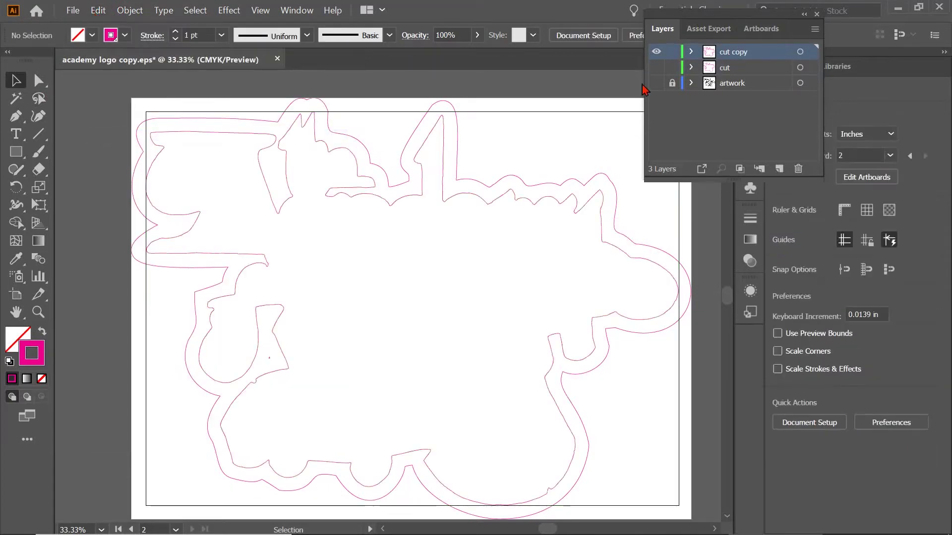
Delete the redundant cut layer, briefly showing the artwork to check the cut lines
{"action": "key", "text": "ctrl+shift+a"}
{"action": "left_click", "coordinate": [750, 68]}
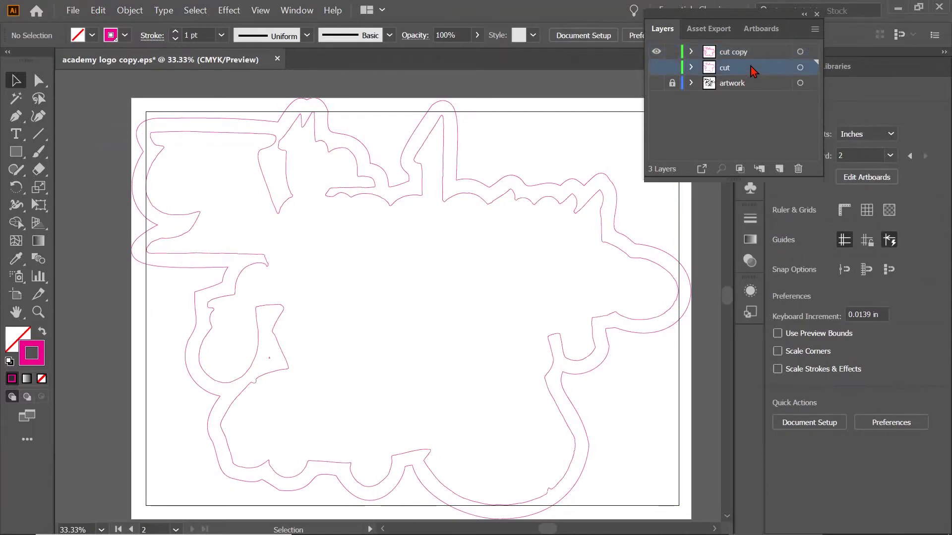
{"action": "left_click", "coordinate": [798, 169]}
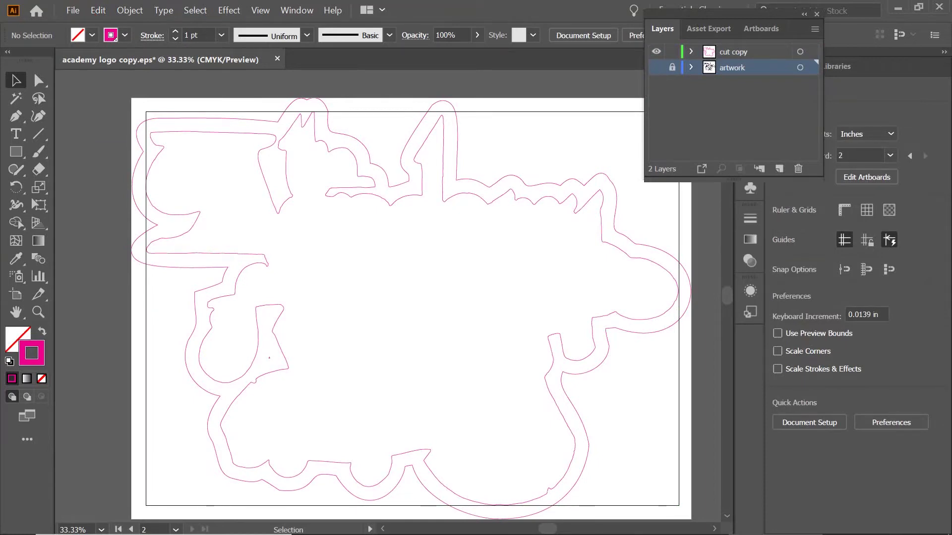
{"action": "left_click", "coordinate": [655, 68]}
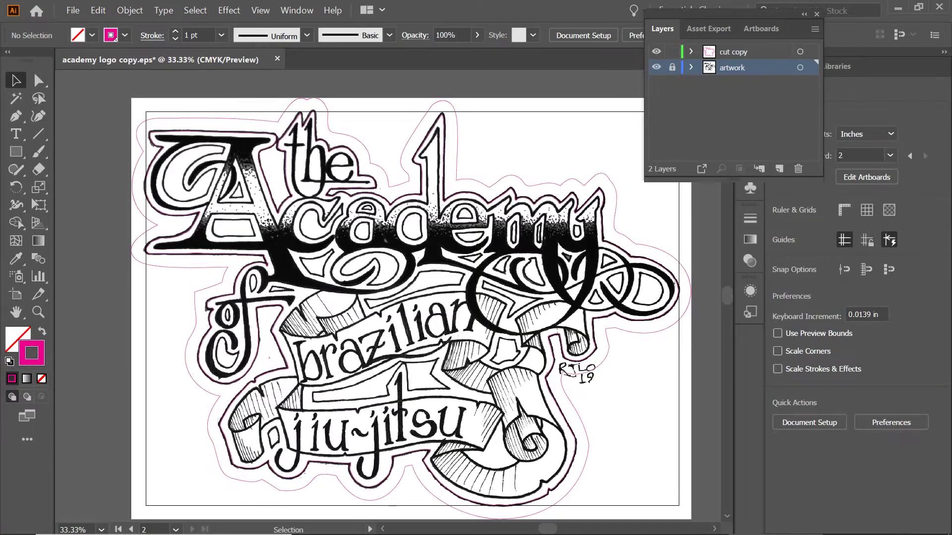
{"action": "left_click", "coordinate": [656, 68]}
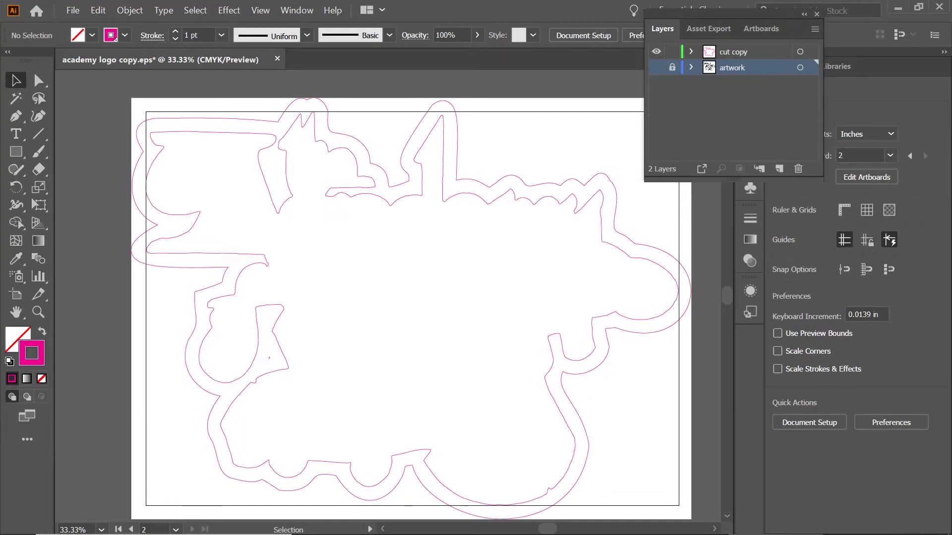
Rename the magenta cutcontour spot swatch to cutcontourkiss, keeping its CMYK 0/100/0/0 values
{"action": "left_click", "coordinate": [499, 197]}
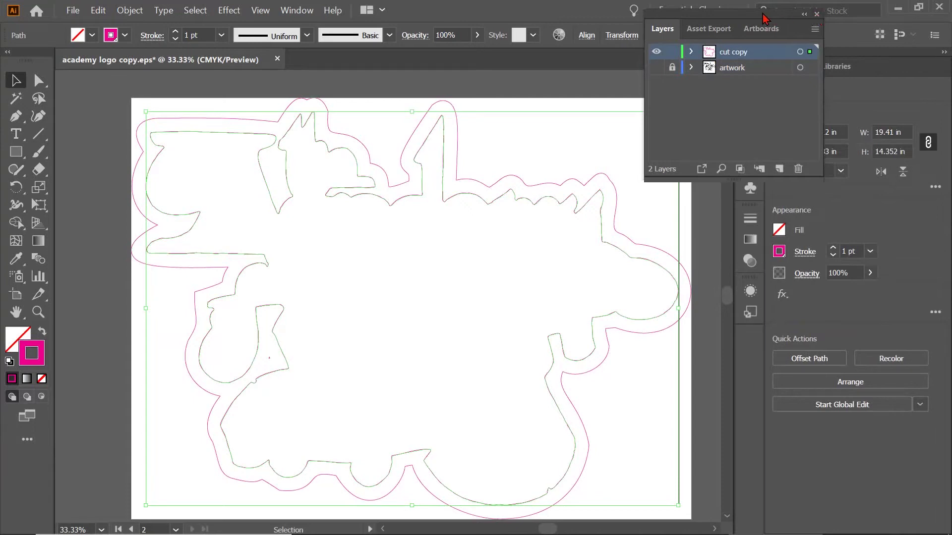
{"action": "left_click_drag", "start_coordinate": [766, 18], "coordinate": [868, 359]}
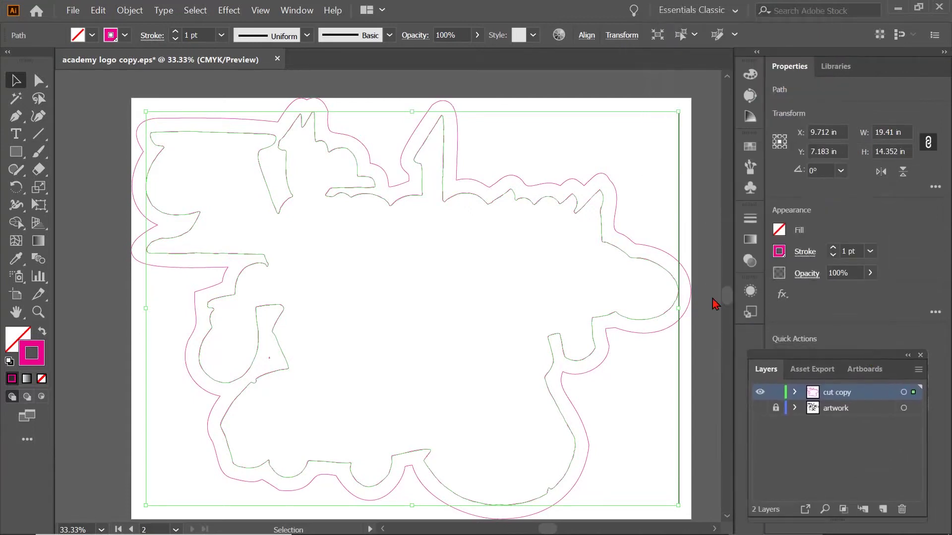
{"action": "left_click", "coordinate": [295, 11]}
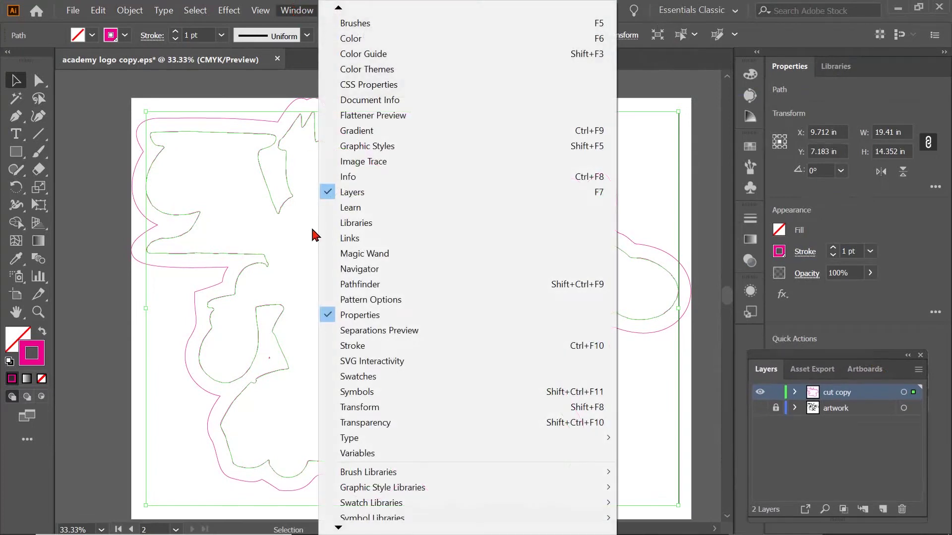
{"action": "left_click", "coordinate": [347, 378]}
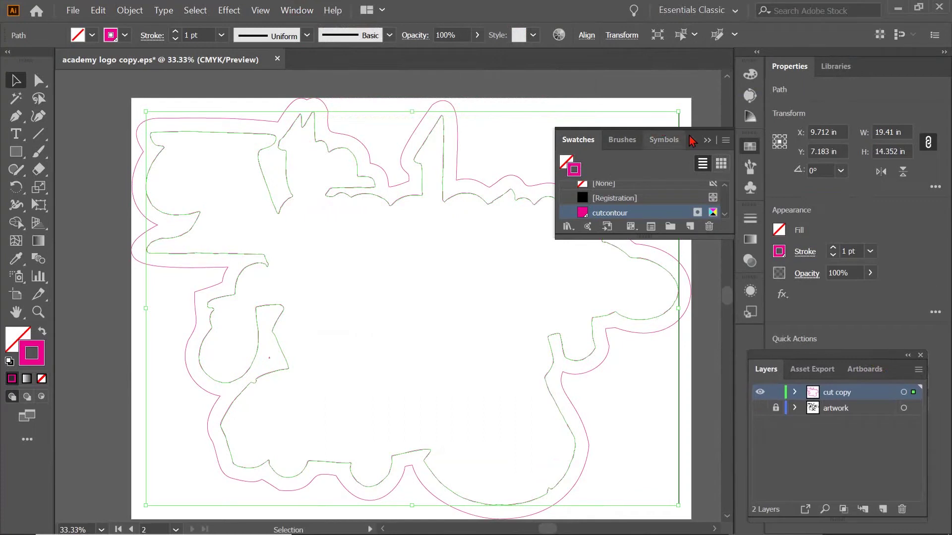
{"action": "mouse_move", "coordinate": [693, 139]}
{"action": "left_mouse_down"}
{"action": "mouse_move", "coordinate": [723, 102]}
{"action": "mouse_move", "coordinate": [684, 127]}
{"action": "left_mouse_up"}
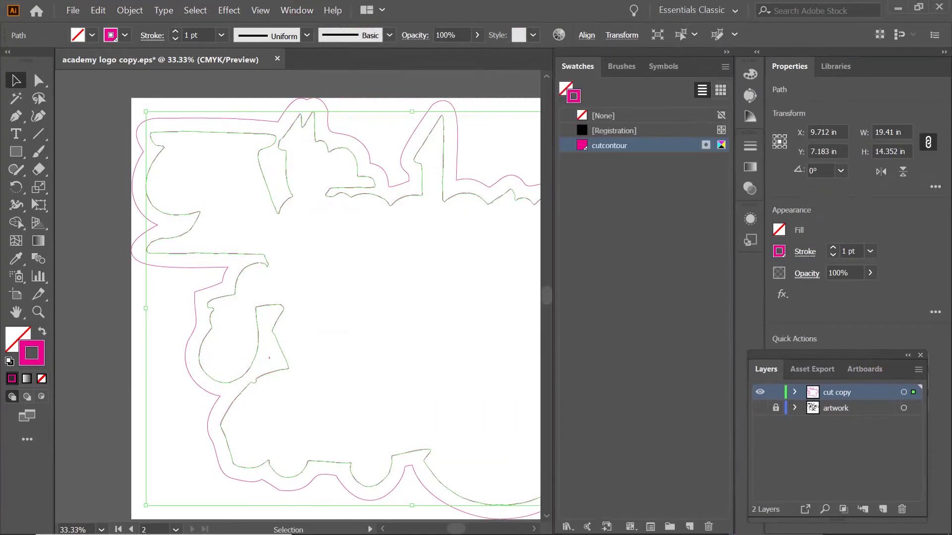
{"action": "double_click", "coordinate": [611, 145]}
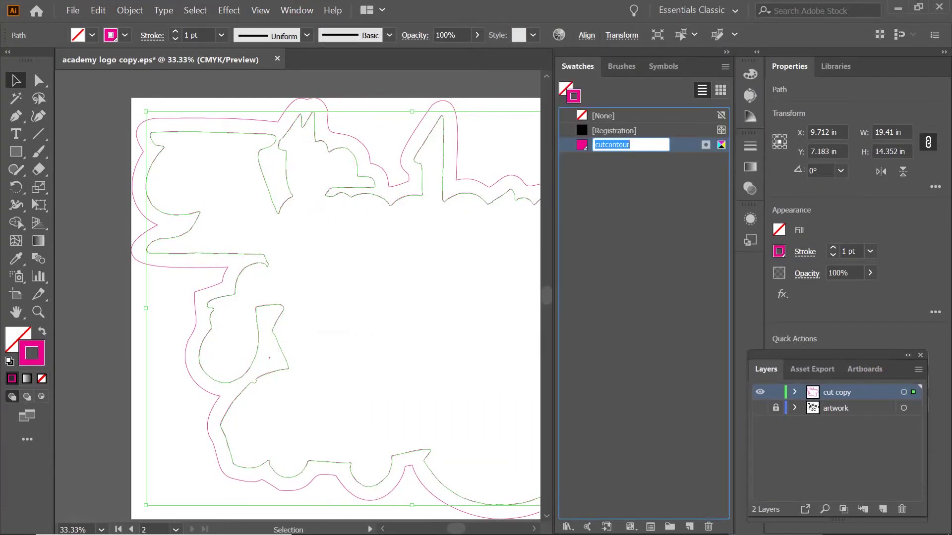
{"action": "left_click", "coordinate": [630, 145]}
{"action": "type", "text": "kiss"}
{"action": "key", "text": "Return"}
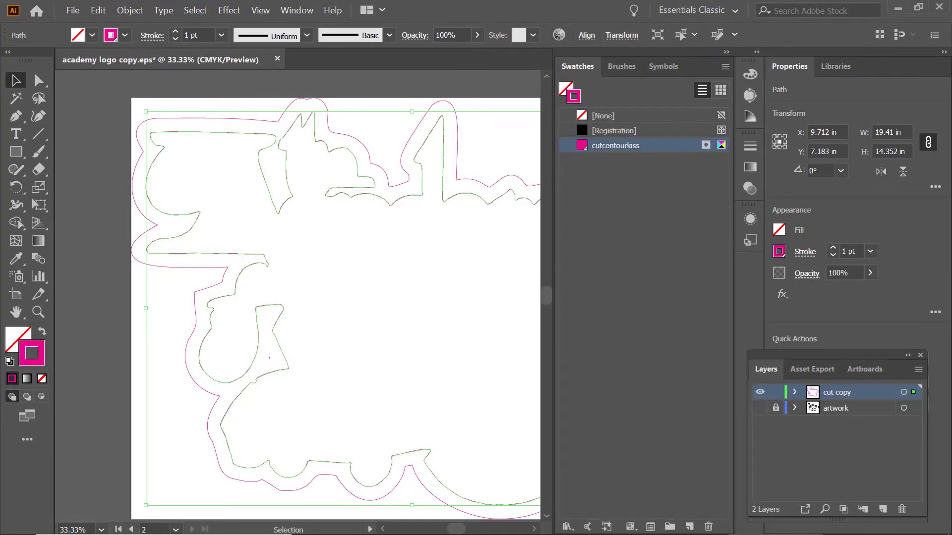
{"action": "key", "text": "Return"}
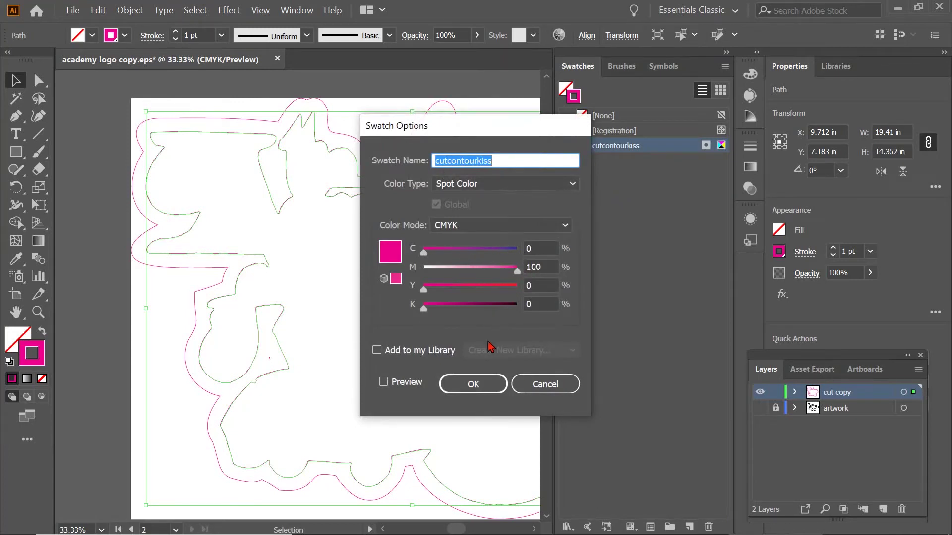
{"action": "left_click", "coordinate": [473, 384]}
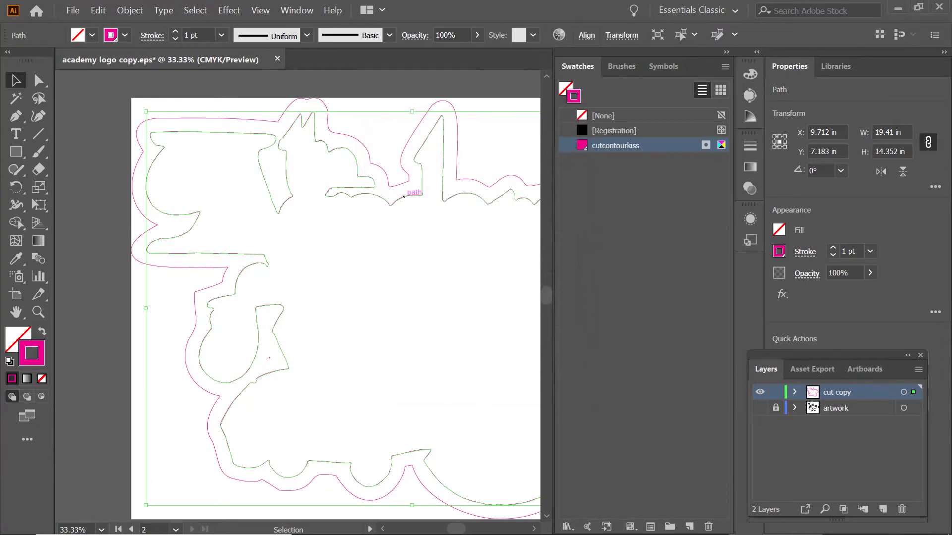
{"action": "key", "text": "ctrl+shift+a"}
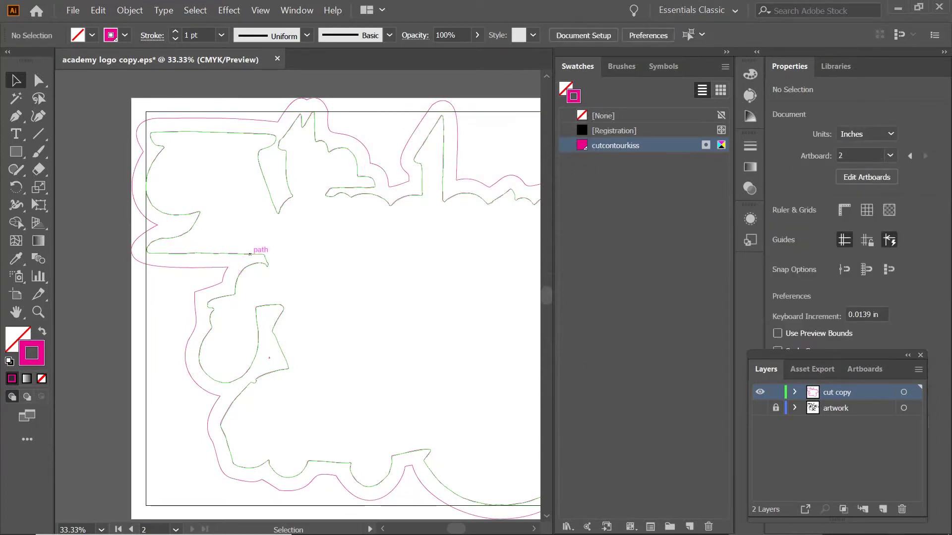
Create a green spot swatch cutcontourperf (CMYK 75/0/75/0) and apply it to the outer contour
{"action": "left_click", "coordinate": [250, 254]}
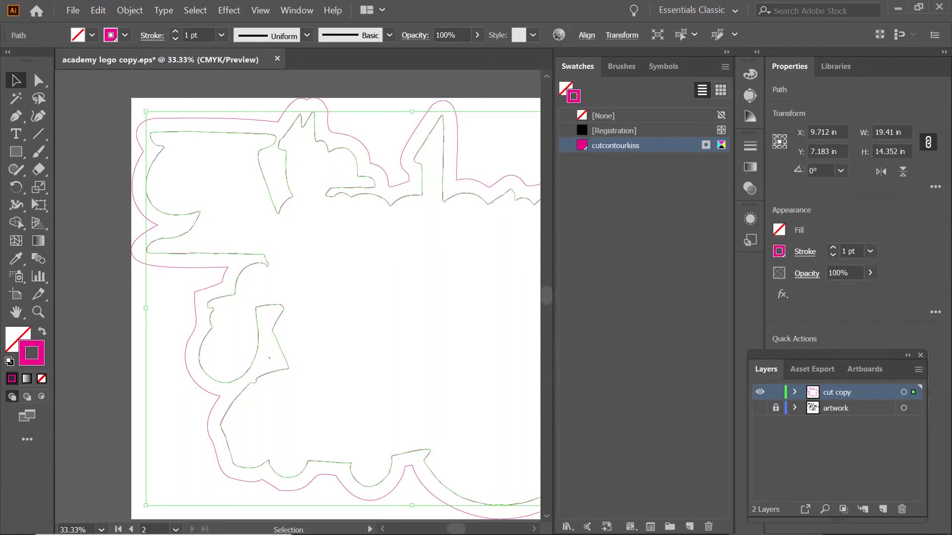
{"action": "left_click", "coordinate": [457, 151]}
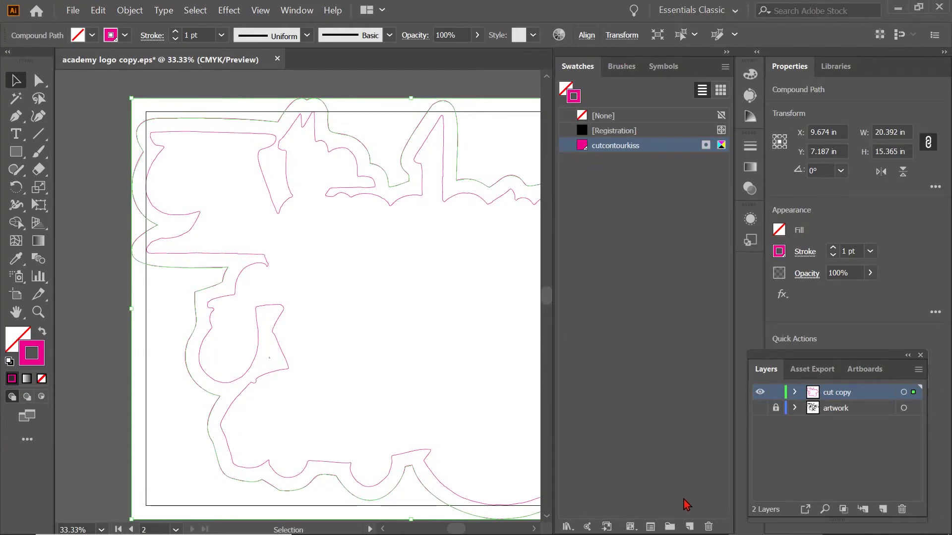
{"action": "left_click", "coordinate": [690, 526]}
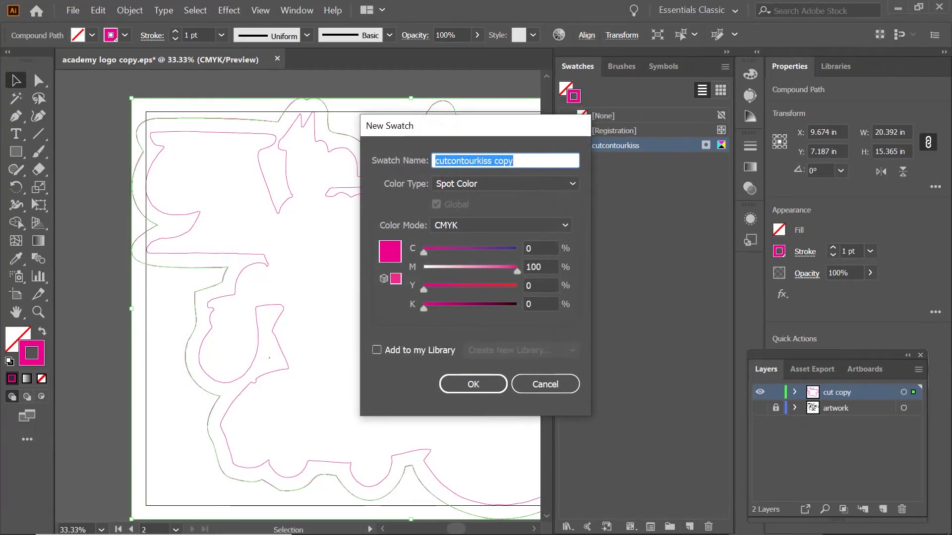
{"action": "left_click", "coordinate": [513, 161]}
{"action": "key", "text": "BackSpace"}
{"action": "key", "text": "BackSpace"}
{"action": "key", "text": "BackSpace"}
{"action": "key", "text": "BackSpace"}
{"action": "key", "text": "BackSpace"}
{"action": "key", "text": "BackSpace"}
{"action": "key", "text": "BackSpace"}
{"action": "key", "text": "BackSpace"}
{"action": "key", "text": "BackSpace"}
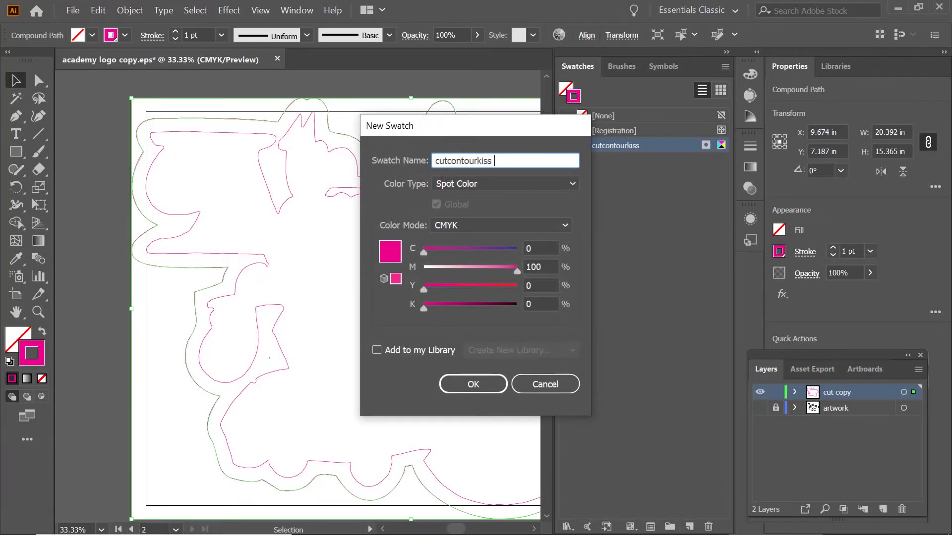
{"action": "type", "text": "perf"}
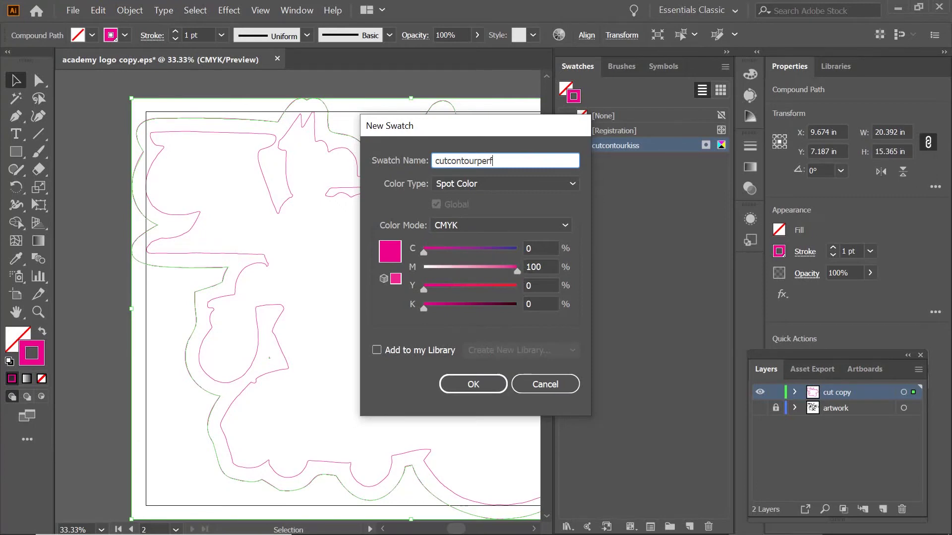
{"action": "key", "text": "Tab"}
{"action": "type", "text": "75"}
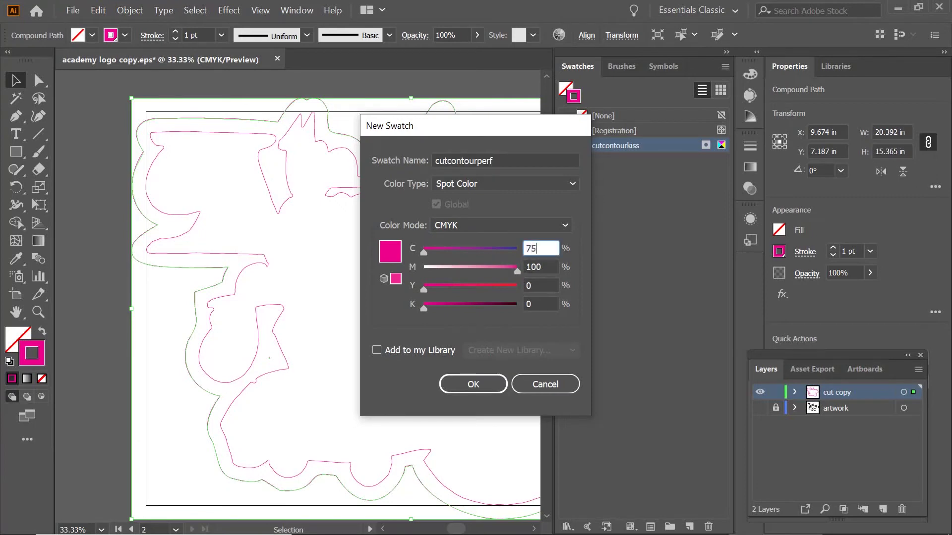
{"action": "key", "text": "Tab"}
{"action": "type", "text": "0"}
{"action": "key", "text": "Tab"}
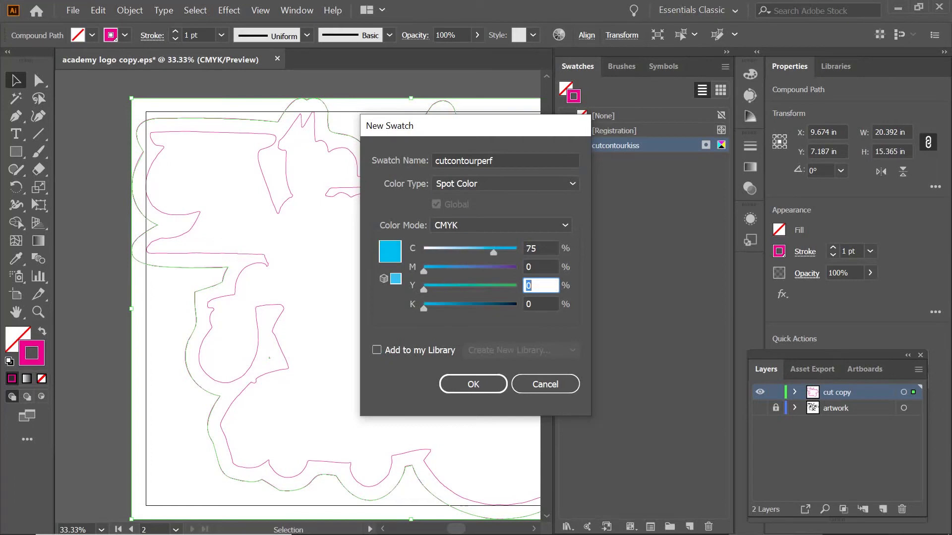
{"action": "type", "text": "75"}
{"action": "key", "text": "Tab"}
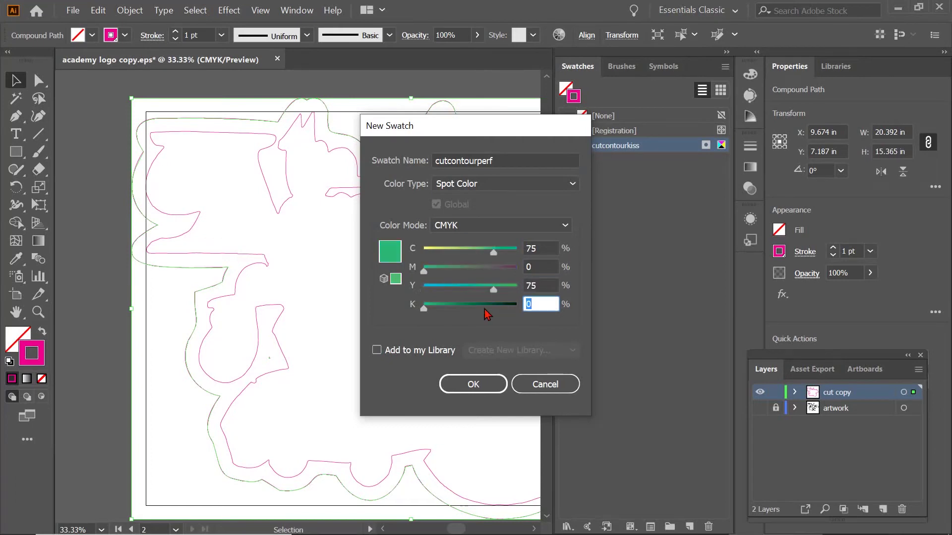
{"action": "left_click", "coordinate": [486, 381]}
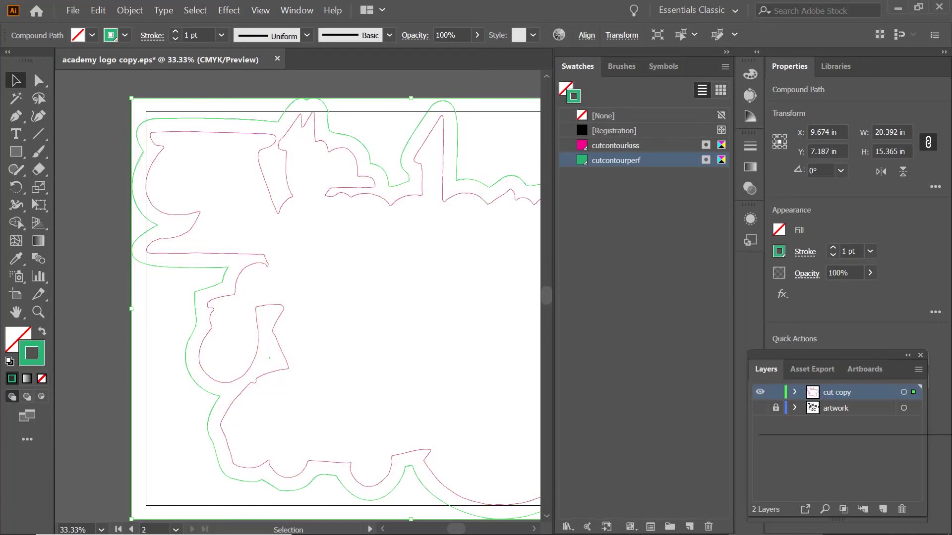
Show the artwork layer, collapse the Swatches panel, and make the artwork layer active
{"action": "left_click", "coordinate": [760, 407]}
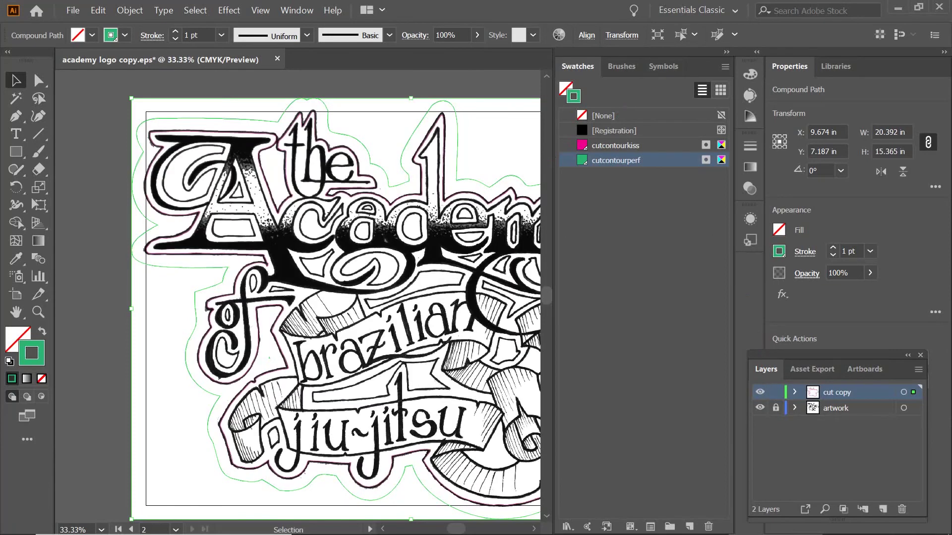
{"action": "left_click", "coordinate": [726, 52]}
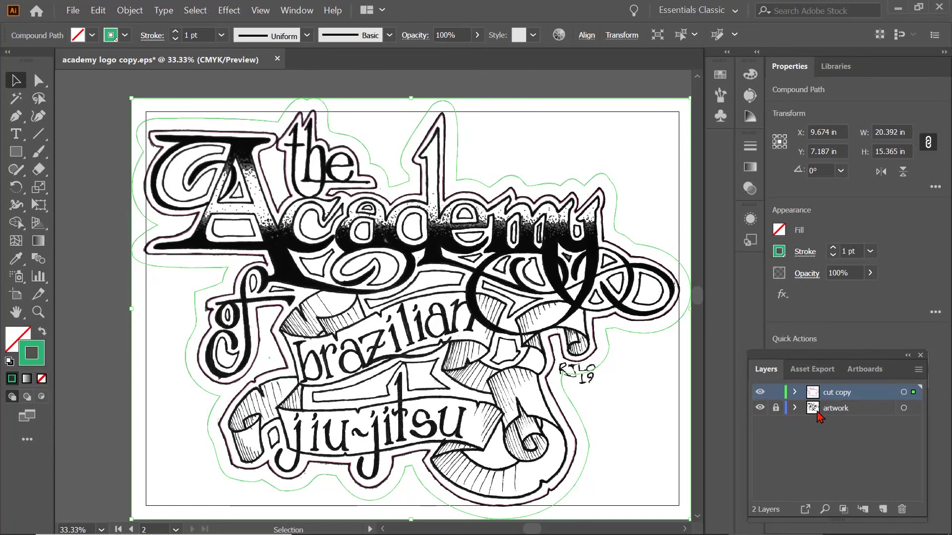
{"action": "left_click", "coordinate": [834, 409]}
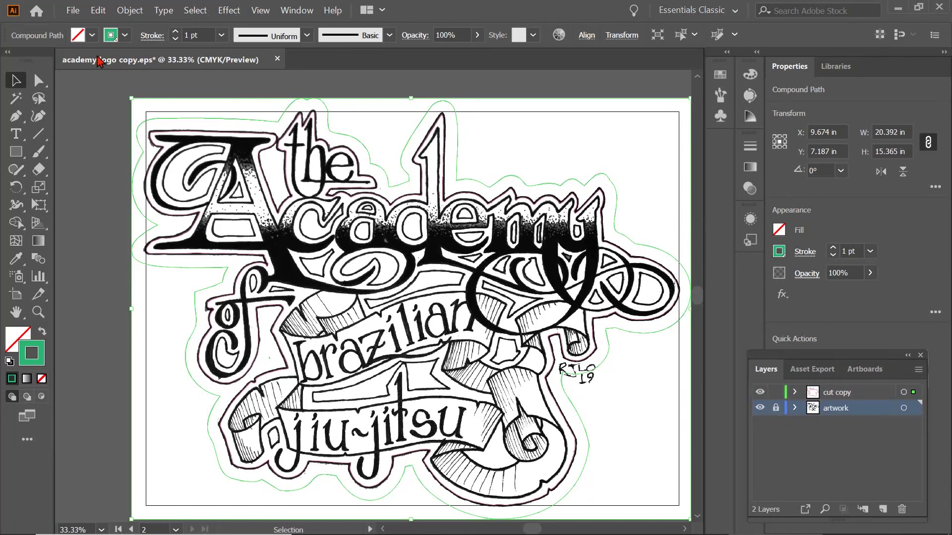
{"action": "left_click", "coordinate": [75, 11]}
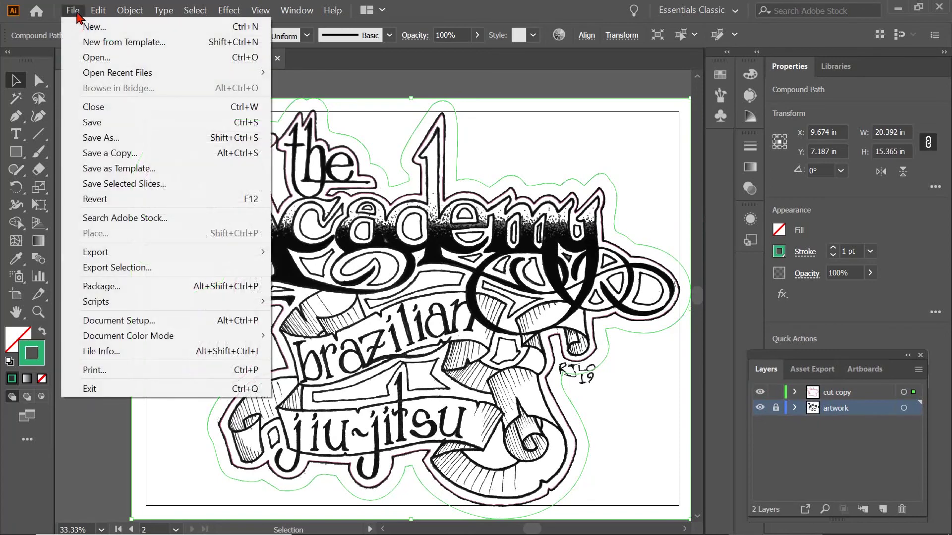
Save the document as Illustrator EPS 'academy logo with cut lines.eps' with default EPS options
{"action": "left_click", "coordinate": [95, 139]}
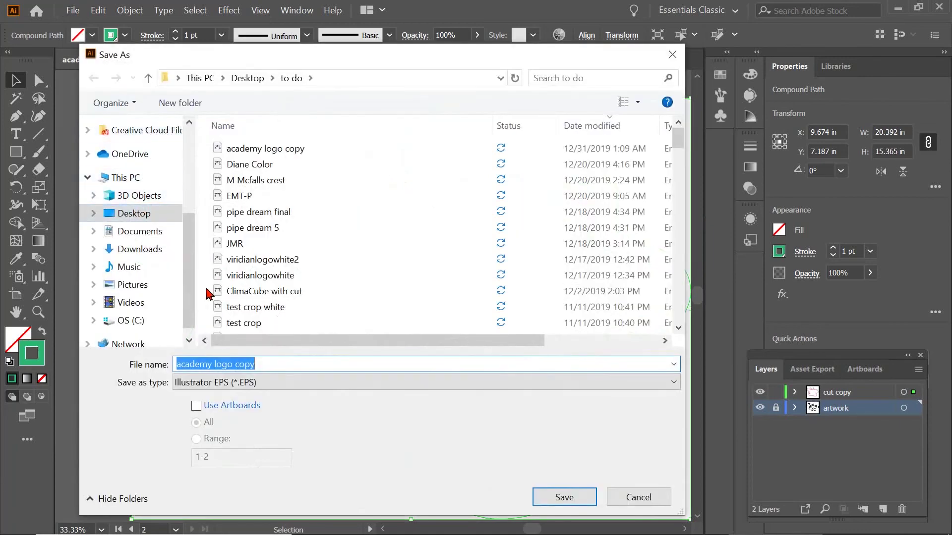
{"action": "left_click", "coordinate": [274, 364]}
{"action": "key", "text": "BackSpace"}
{"action": "key", "text": "BackSpace"}
{"action": "key", "text": "BackSpace"}
{"action": "key", "text": "BackSpace"}
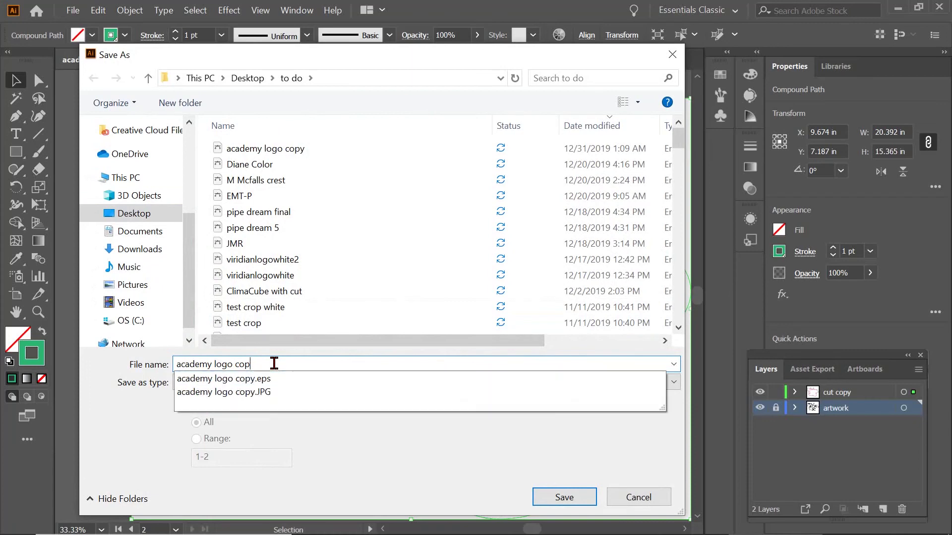
{"action": "type", "text": "with cu"}
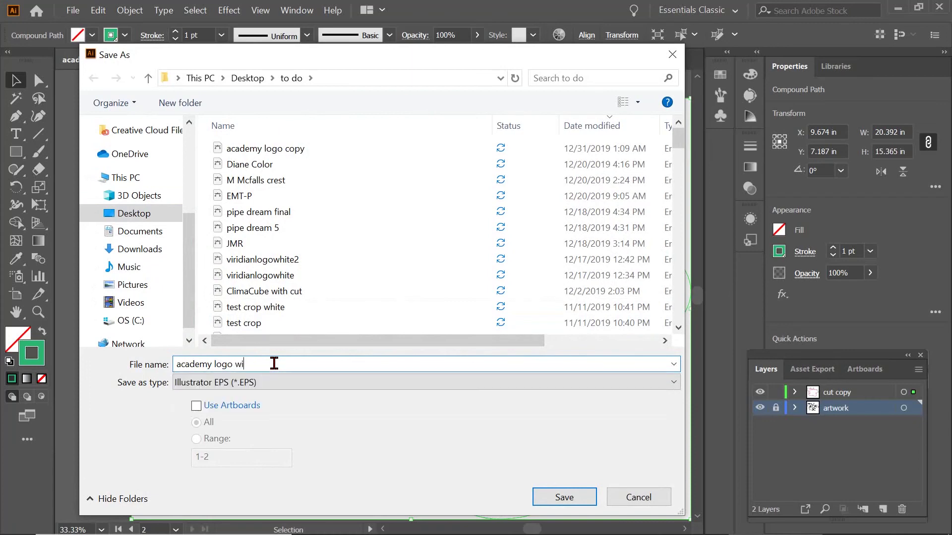
{"action": "type", "text": "t lines"}
{"action": "left_click", "coordinate": [559, 499]}
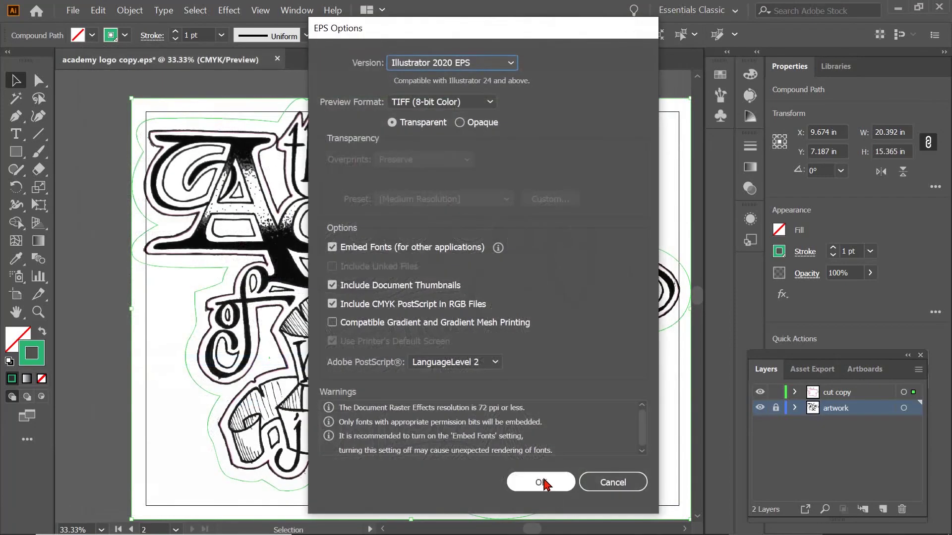
{"action": "left_click", "coordinate": [543, 484]}
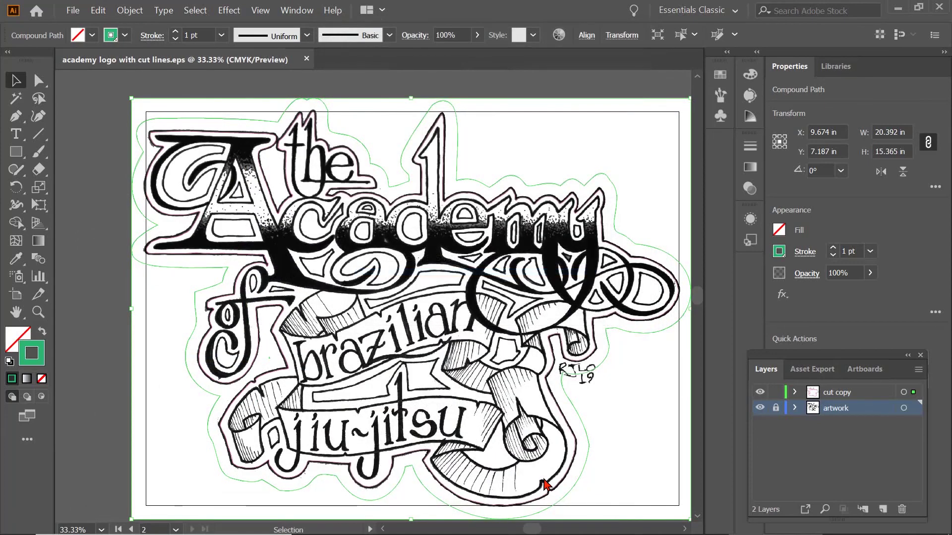
{"action": "left_click", "coordinate": [74, 11]}
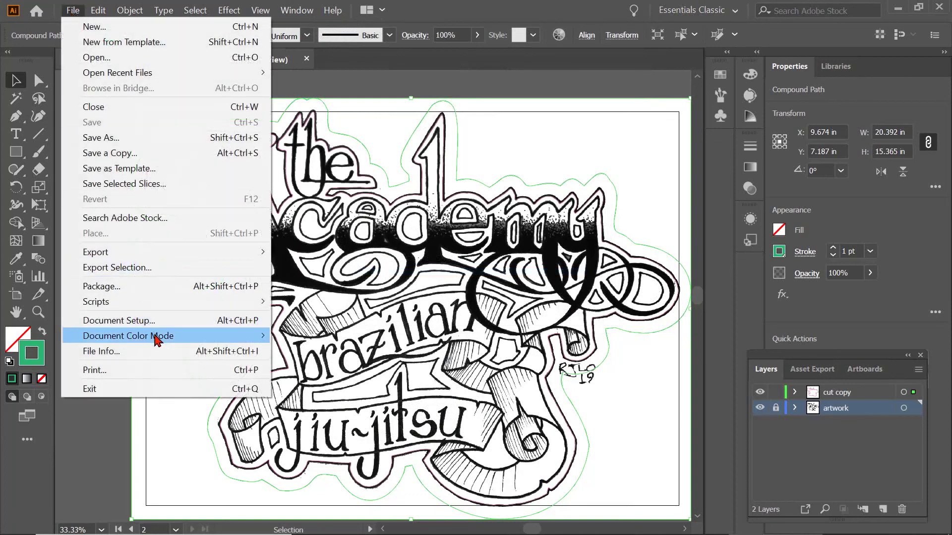
{"action": "mouse_move", "coordinate": [157, 340]}
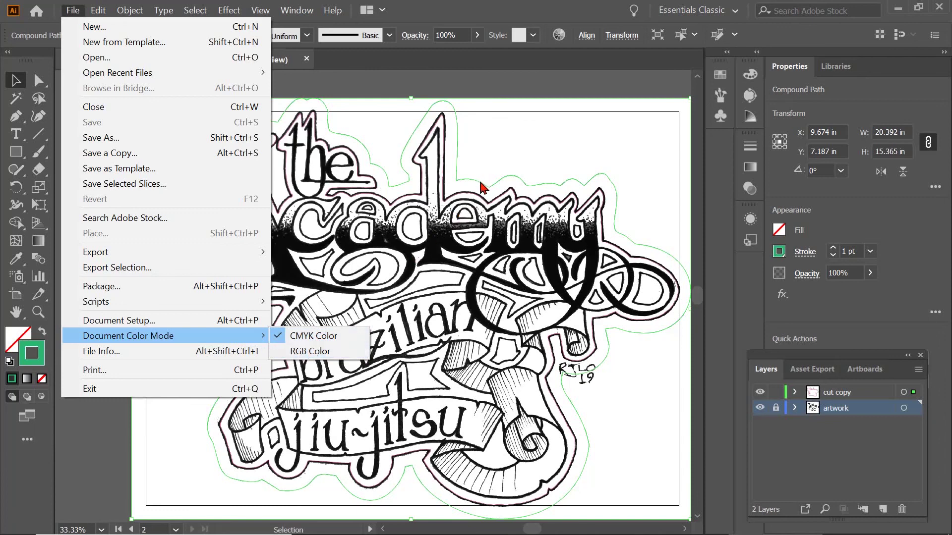
{"action": "left_click", "coordinate": [382, 95]}
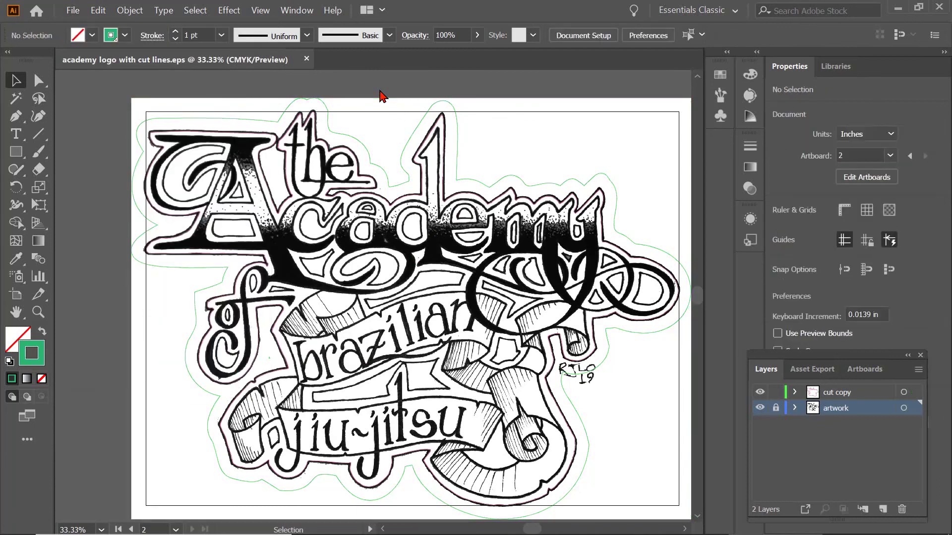